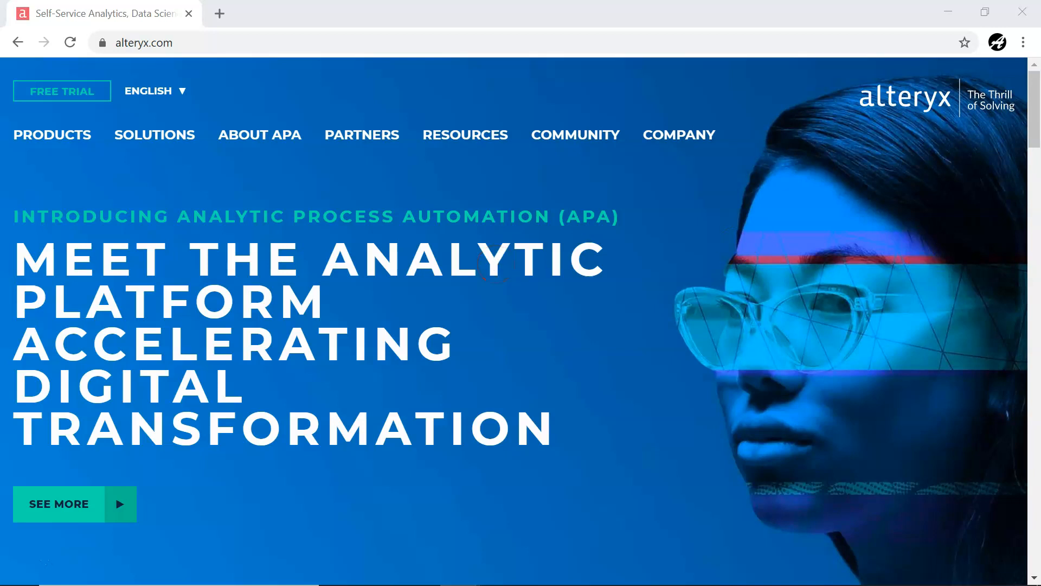
- Open the Sales.xlsx workbook from the desktop's alteryx folder in Excel
{"action": "left_click_drag", "start_coordinate": [1040, 141], "coordinate": [473, 103]}
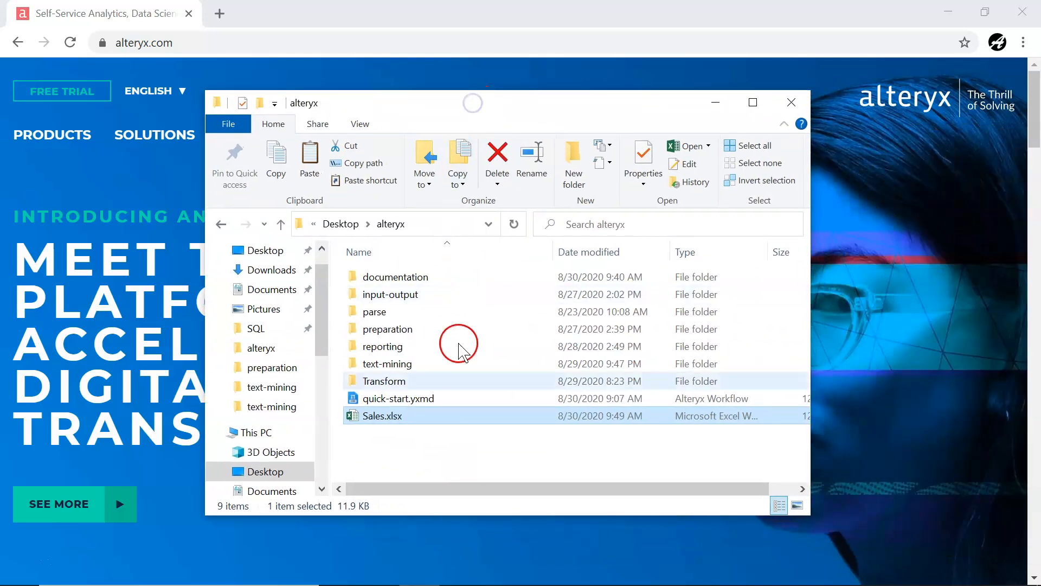
{"action": "double_click", "coordinate": [385, 418]}
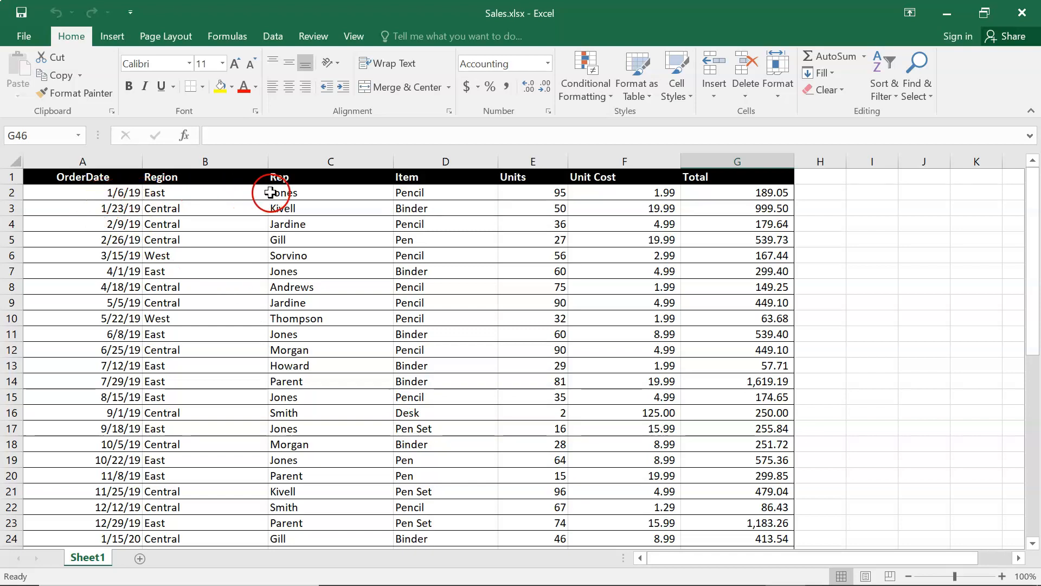
{"action": "left_click", "coordinate": [290, 194]}
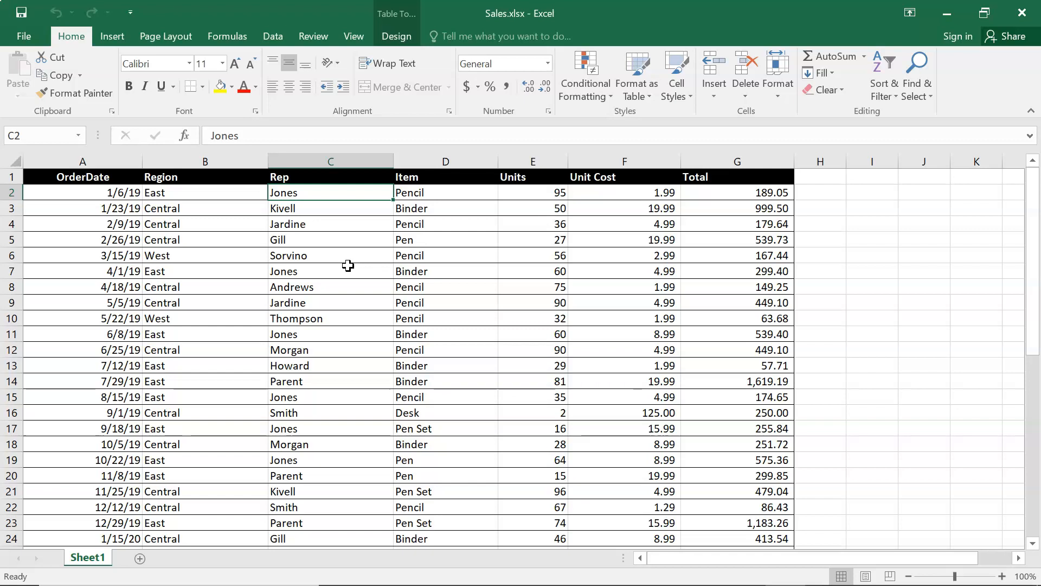
- Turn on filtering for the sales table's header row, starting from the OrderDate heading in A1
{"action": "left_click", "coordinate": [96, 177]}
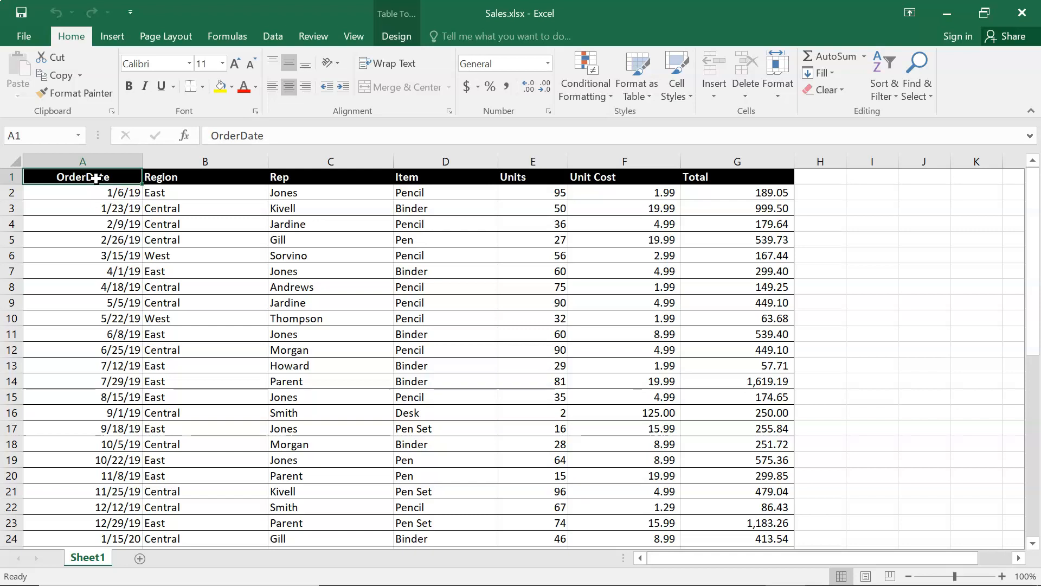
{"action": "left_click", "coordinate": [69, 179]}
{"action": "left_click", "coordinate": [273, 36]}
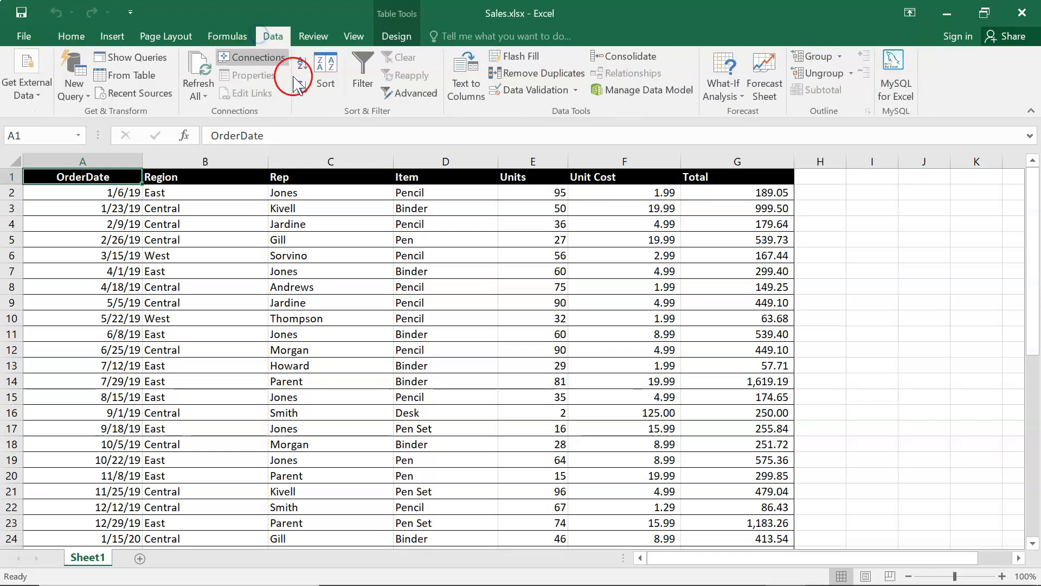
{"action": "left_click", "coordinate": [362, 76]}
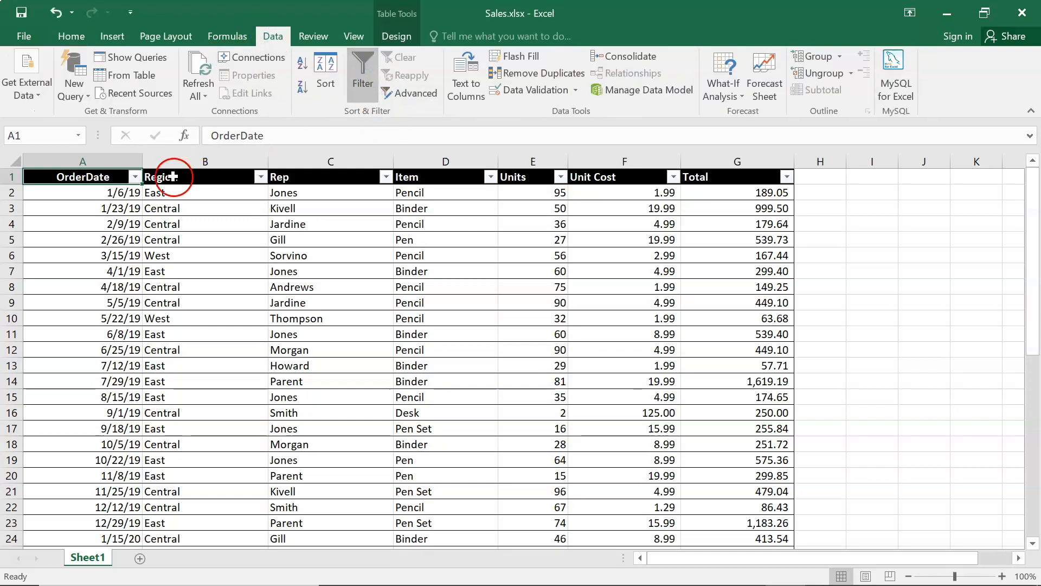
- Filter the OrderDate column to exclude 2019 and keep only the 2020 orders
{"action": "left_click", "coordinate": [135, 177]}
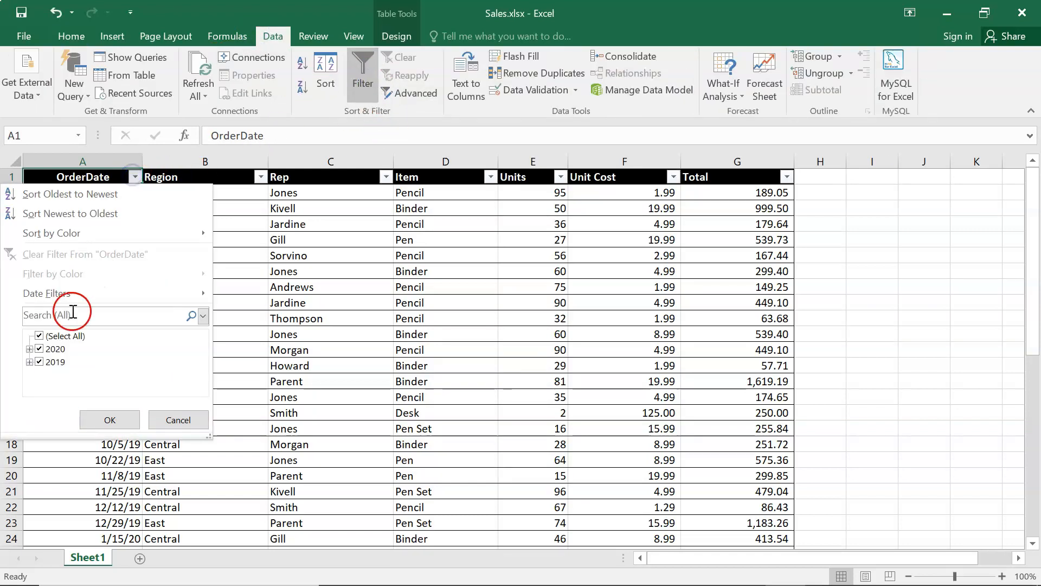
{"action": "left_click", "coordinate": [39, 362]}
{"action": "left_click", "coordinate": [91, 420]}
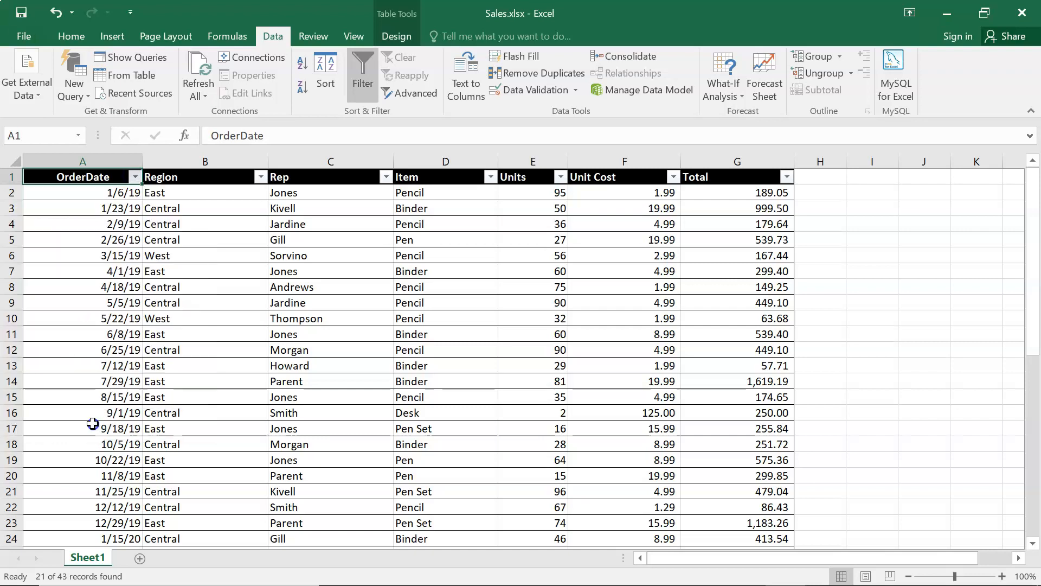
- Filter the Region column to Central only, excluding East and West
{"action": "left_click", "coordinate": [262, 178]}
{"action": "left_click", "coordinate": [93, 375]}
{"action": "left_click", "coordinate": [93, 360]}
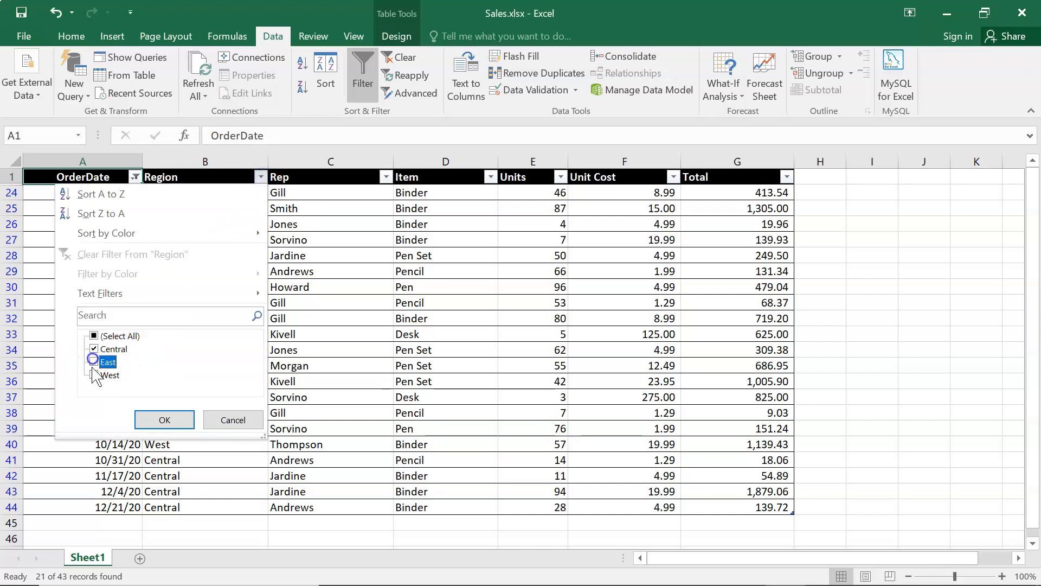
{"action": "left_click", "coordinate": [151, 421]}
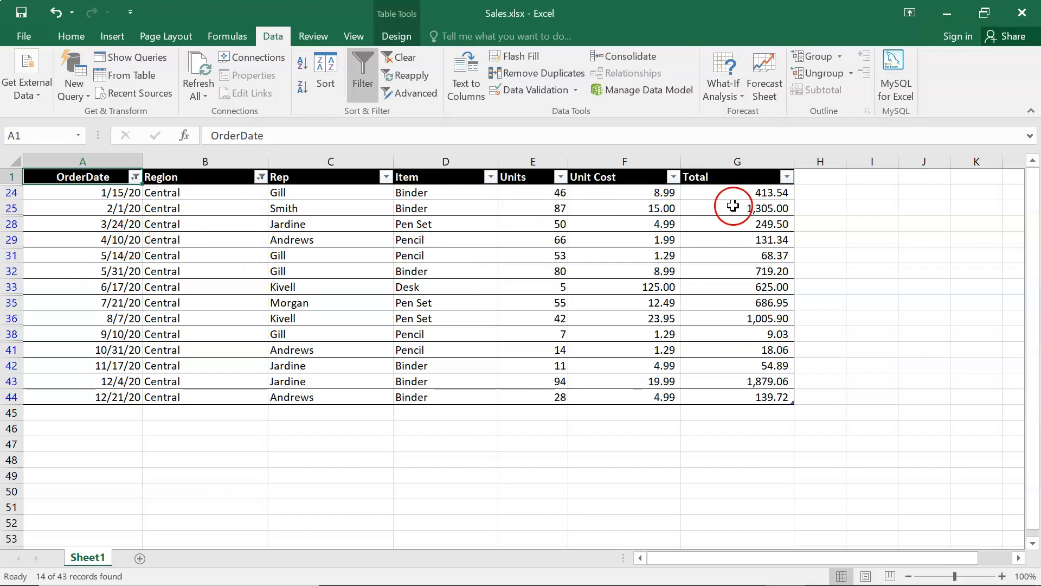
- Total the visible rows by entering =SUM(G24,G25,G28,G29,G31,G32,G33,G35,G36,G38,G41,G42,G43,G44) in cell G46
{"action": "left_click_drag", "start_coordinate": [733, 193], "coordinate": [720, 394]}
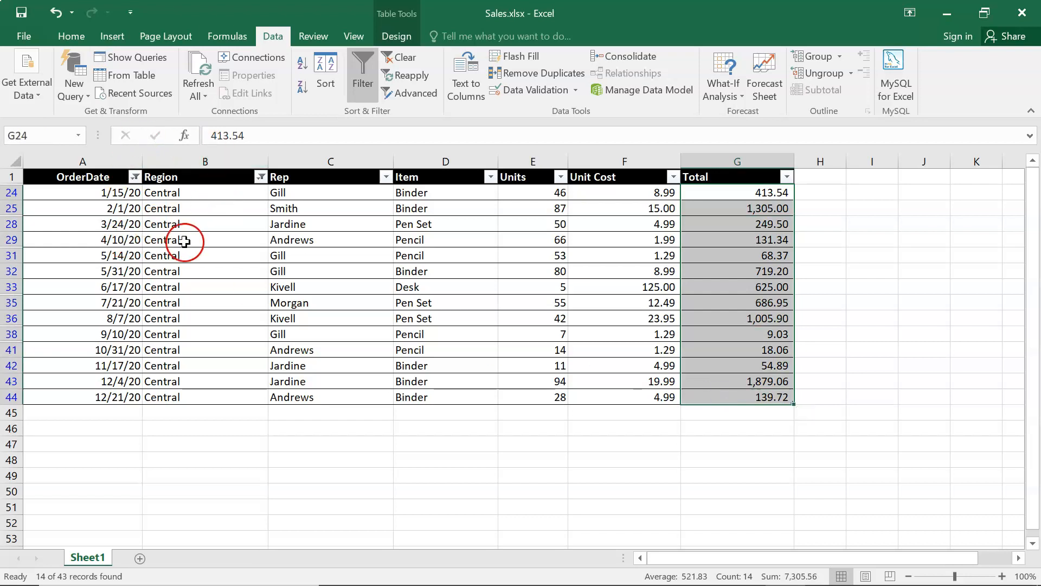
{"action": "double_click", "coordinate": [708, 430]}
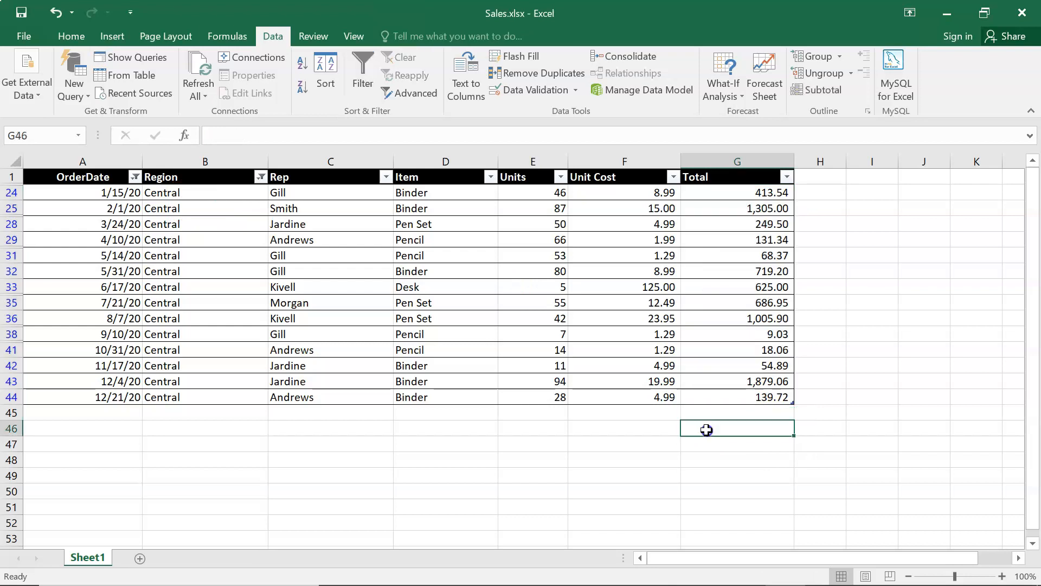
{"action": "type", "text": "=S"}
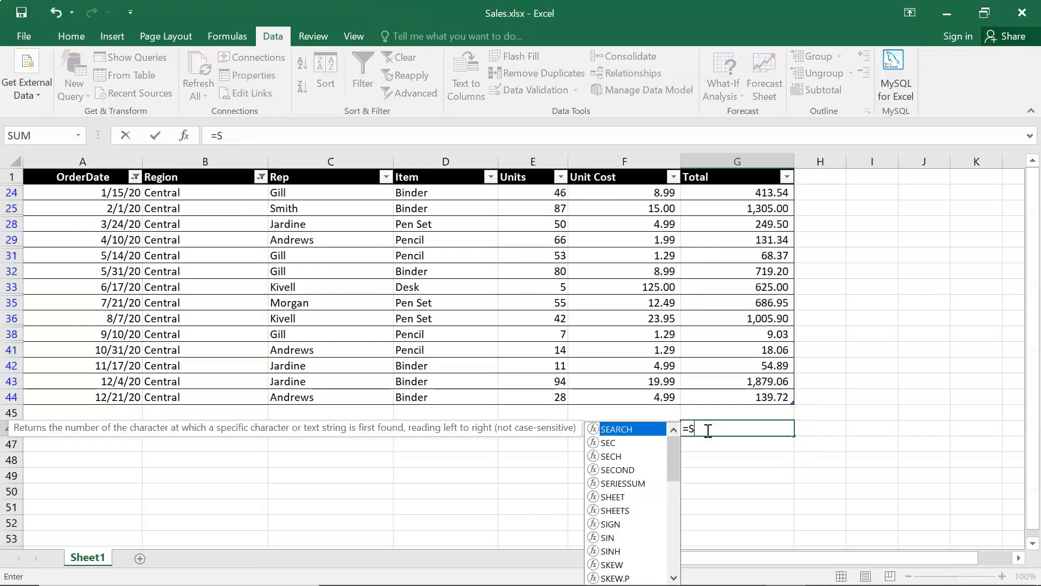
{"action": "type", "text": "UM("}
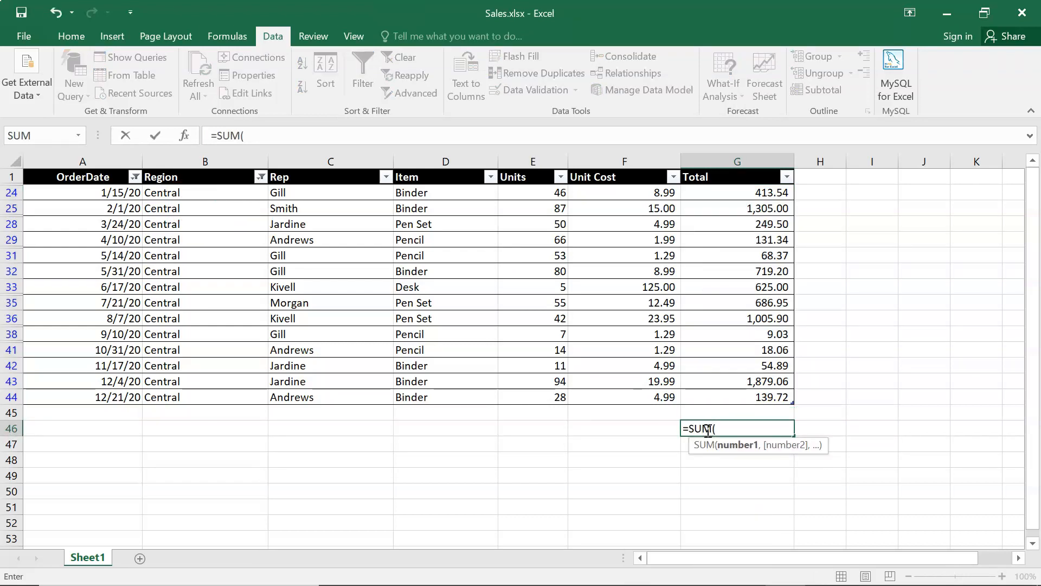
{"action": "left_click", "coordinate": [737, 196]}
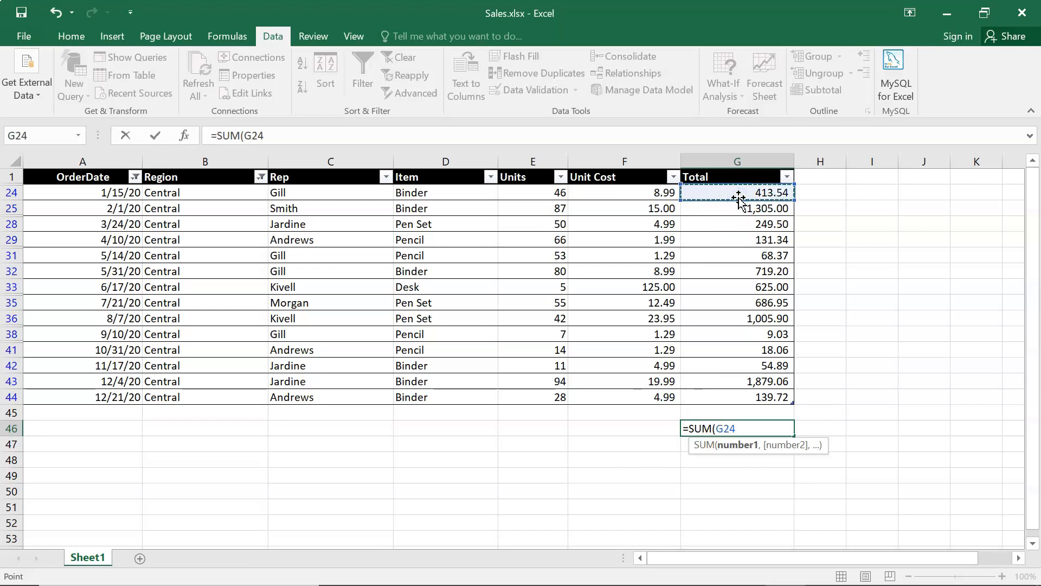
{"action": "type", "text": ","}
{"action": "left_click", "coordinate": [733, 208]}
{"action": "type", "text": ","}
{"action": "left_click", "coordinate": [730, 227]}
{"action": "type", "text": ","}
{"action": "left_click", "coordinate": [732, 239]}
{"action": "type", "text": ","}
{"action": "left_click", "coordinate": [734, 255]}
{"action": "type", "text": ","}
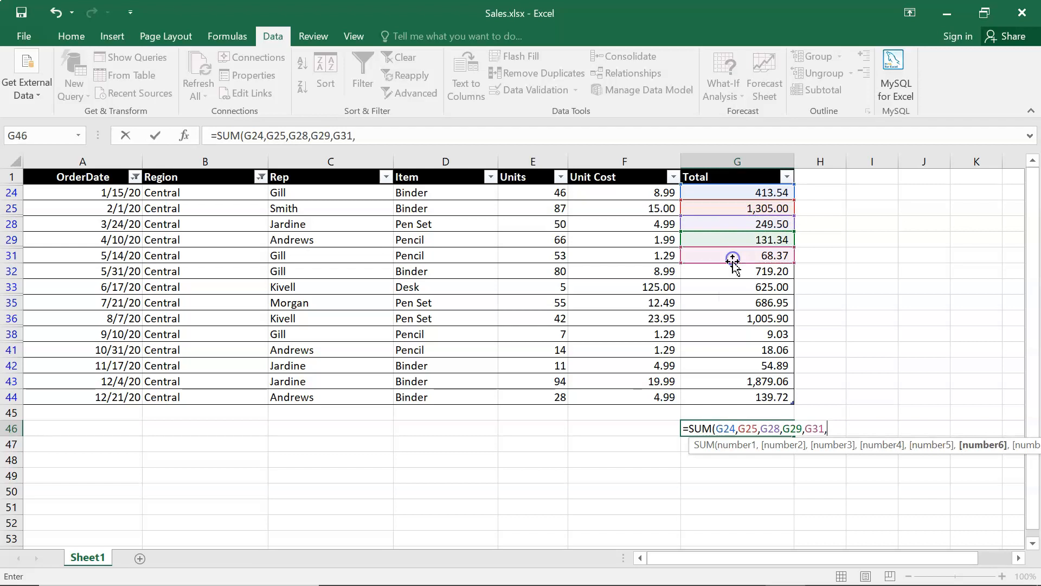
{"action": "left_click", "coordinate": [741, 272]}
{"action": "type", "text": ","}
{"action": "left_click", "coordinate": [738, 288]}
{"action": "type", "text": ","}
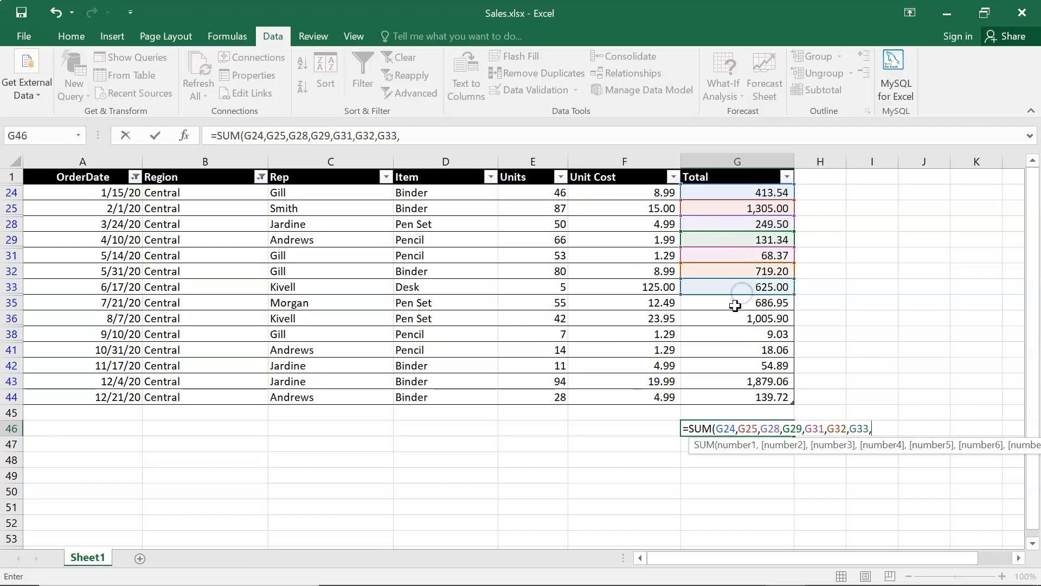
{"action": "left_click", "coordinate": [735, 305]}
{"action": "type", "text": ","}
{"action": "left_click", "coordinate": [735, 319]}
{"action": "type", "text": ","}
{"action": "left_click", "coordinate": [732, 334]}
{"action": "type", "text": ","}
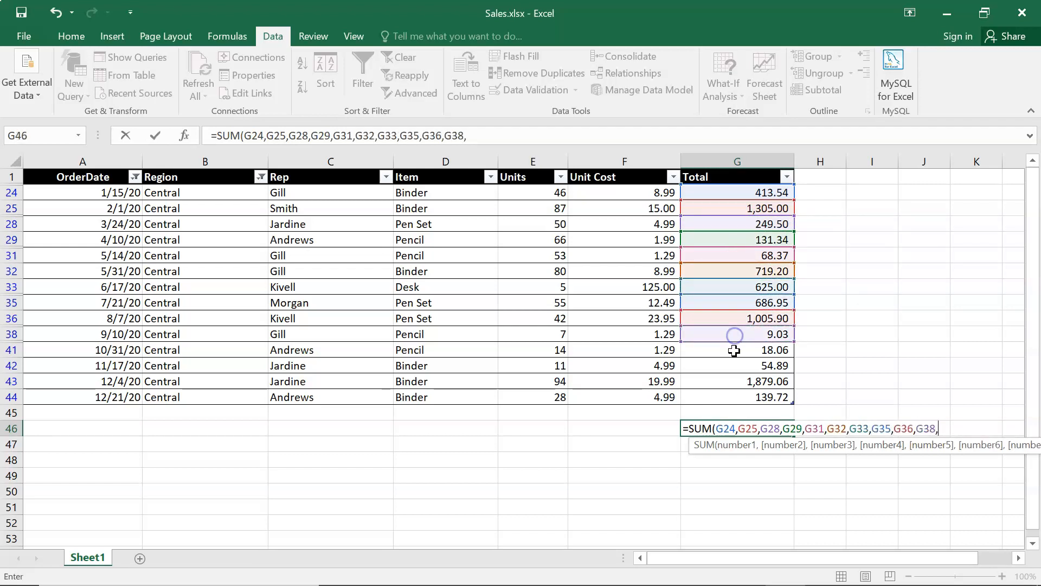
{"action": "left_click", "coordinate": [734, 351]}
{"action": "type", "text": ","}
{"action": "left_click", "coordinate": [734, 368]}
{"action": "type", "text": ","}
{"action": "left_click", "coordinate": [735, 381]}
{"action": "type", "text": ","}
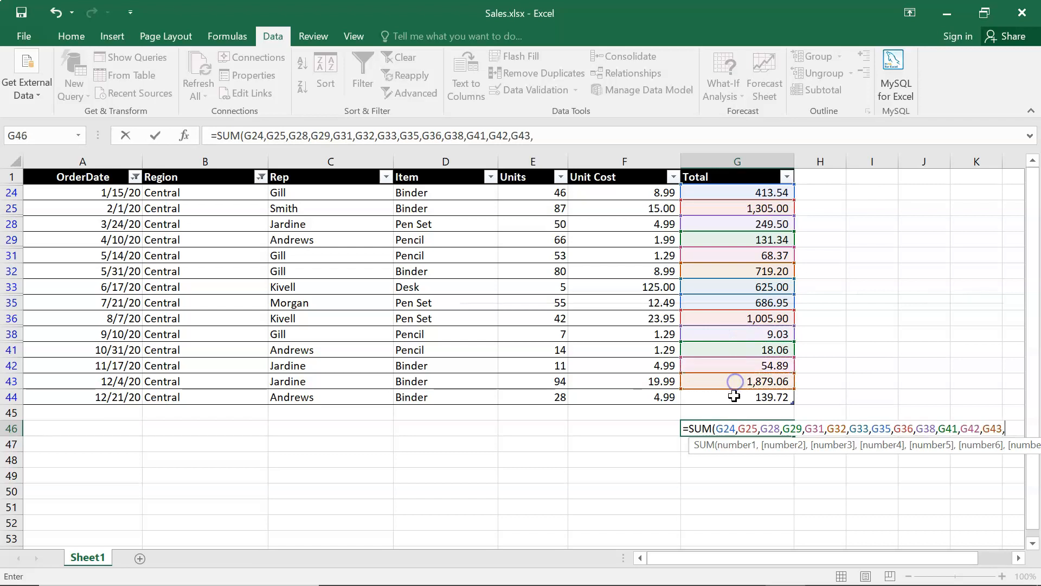
{"action": "left_click", "coordinate": [734, 397]}
{"action": "type", "text": ","}
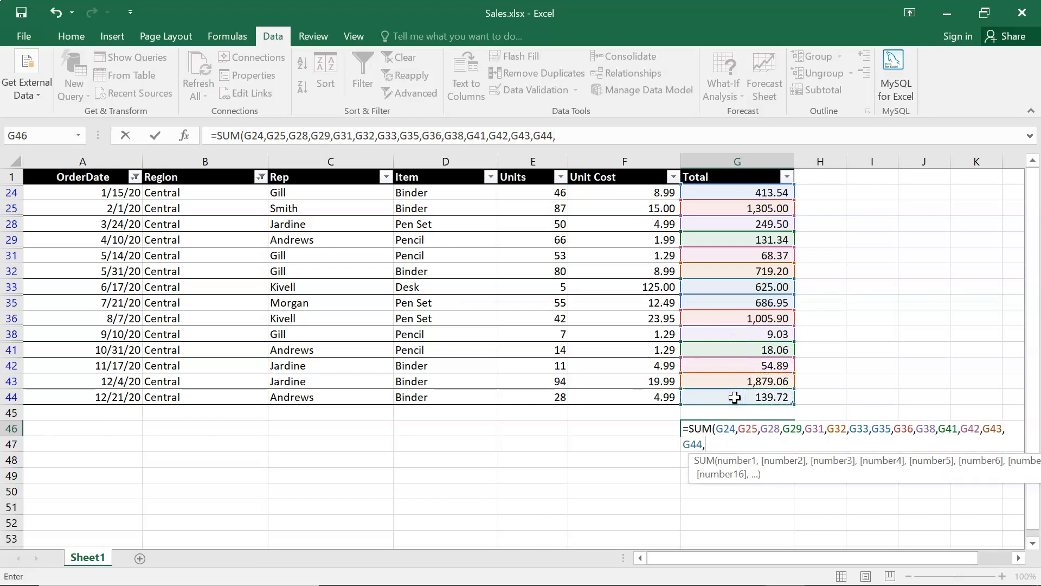
{"action": "key", "text": "BackSpace"}
{"action": "key", "text": "Return"}
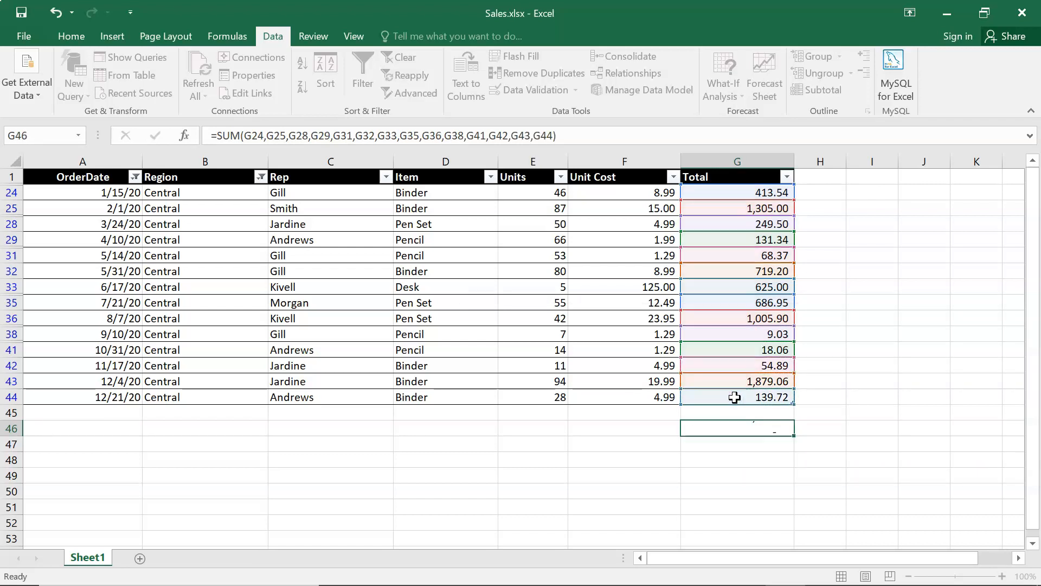
{"action": "left_click", "coordinate": [734, 437]}
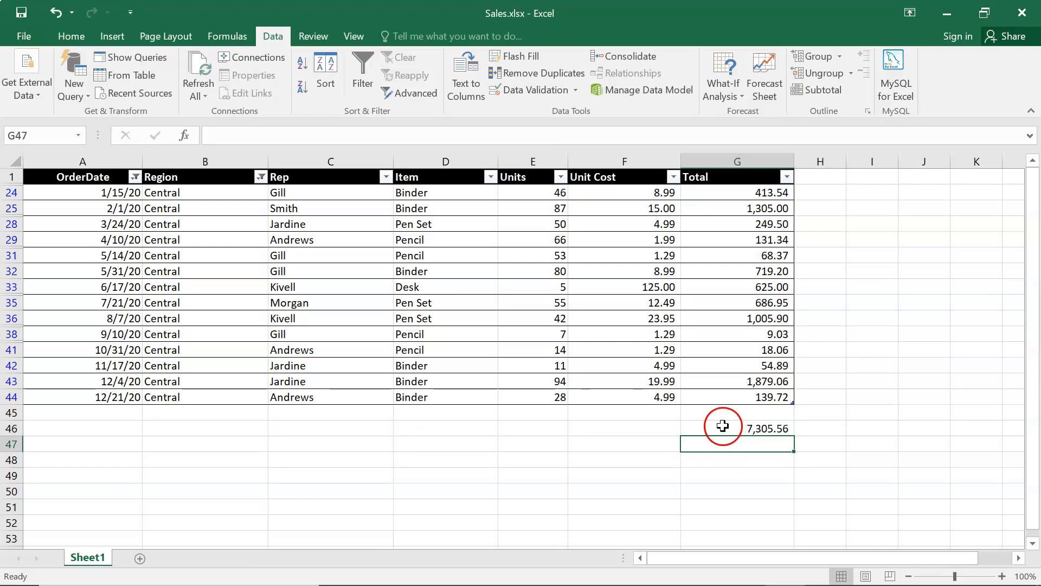
- Insert a clustered column chart of the filtered Total values in G24:G44
{"action": "left_click", "coordinate": [704, 193]}
{"action": "left_click_drag", "start_coordinate": [704, 193], "coordinate": [718, 397]}
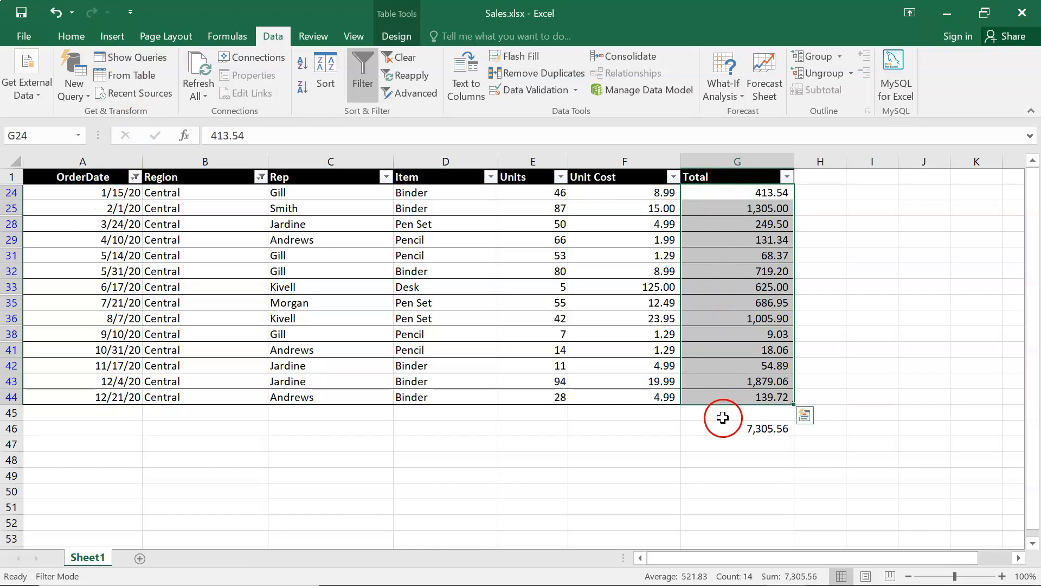
{"action": "left_click", "coordinate": [112, 37]}
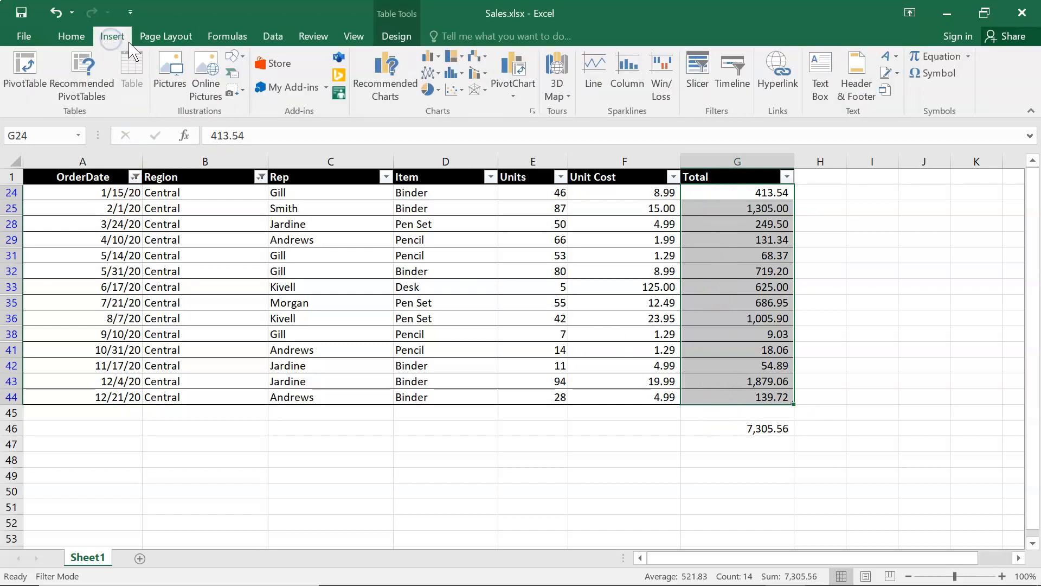
{"action": "left_click", "coordinate": [438, 57]}
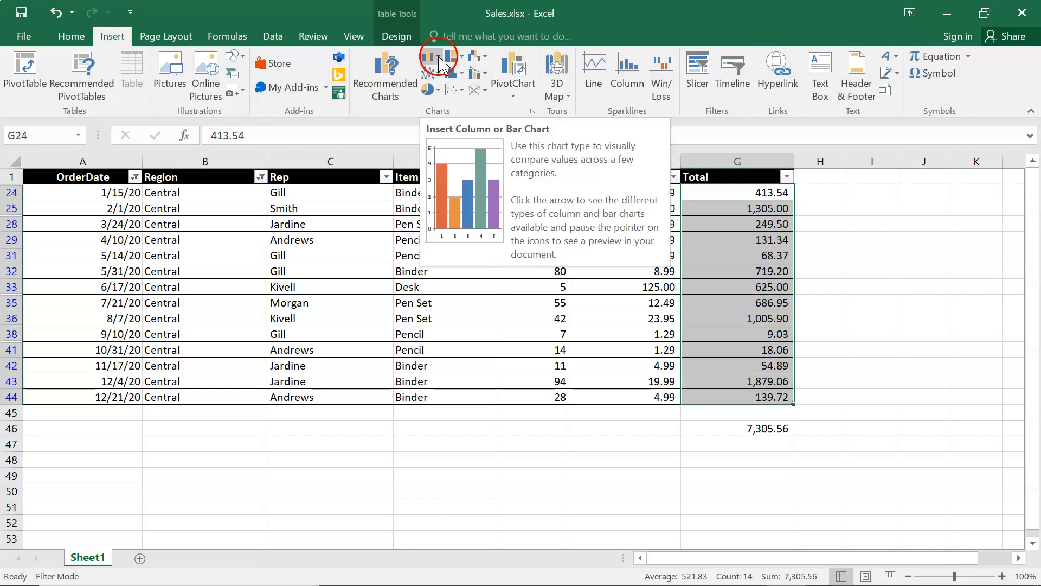
{"action": "left_click", "coordinate": [439, 102]}
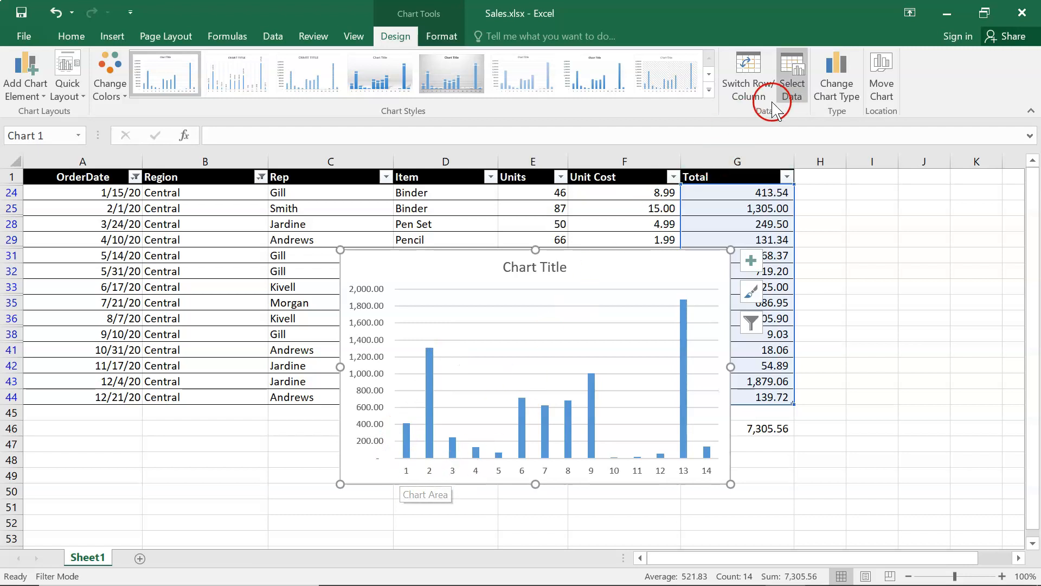
- Set the chart's horizontal axis labels to the Rep names in range C24:C44
{"action": "left_click", "coordinate": [791, 76]}
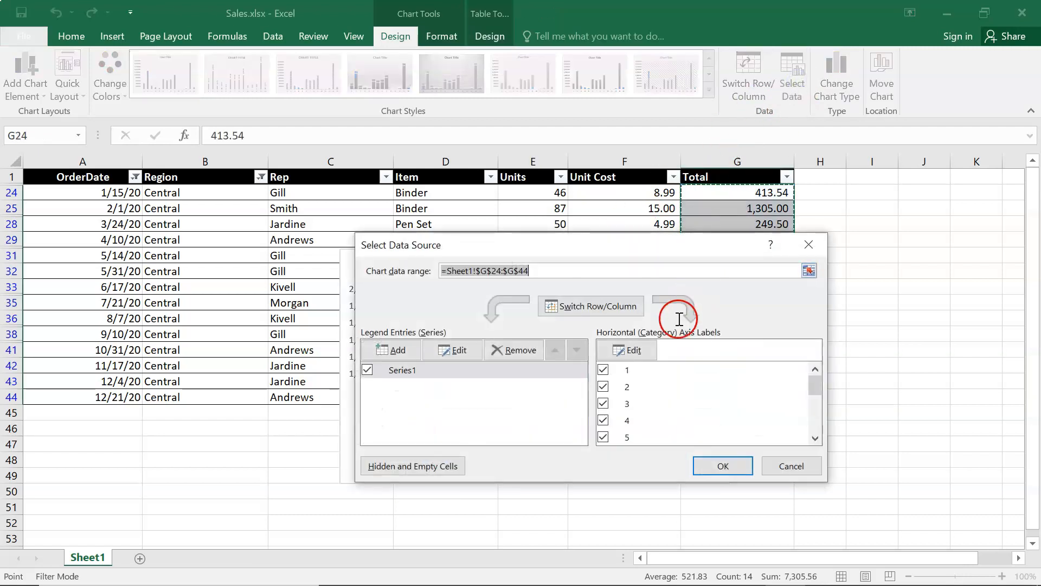
{"action": "left_click", "coordinate": [629, 351]}
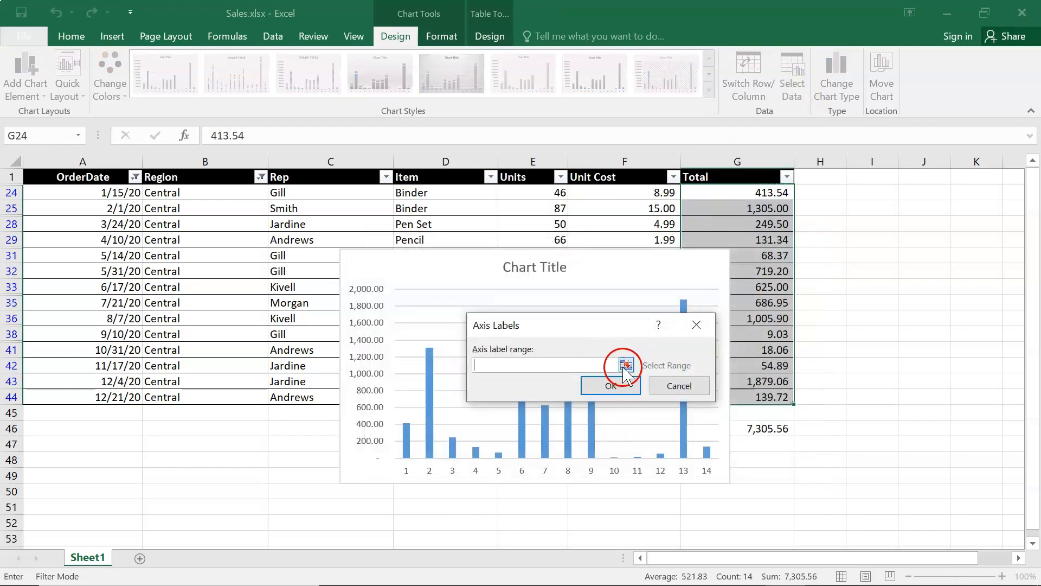
{"action": "left_click_drag", "start_coordinate": [295, 192], "coordinate": [324, 396]}
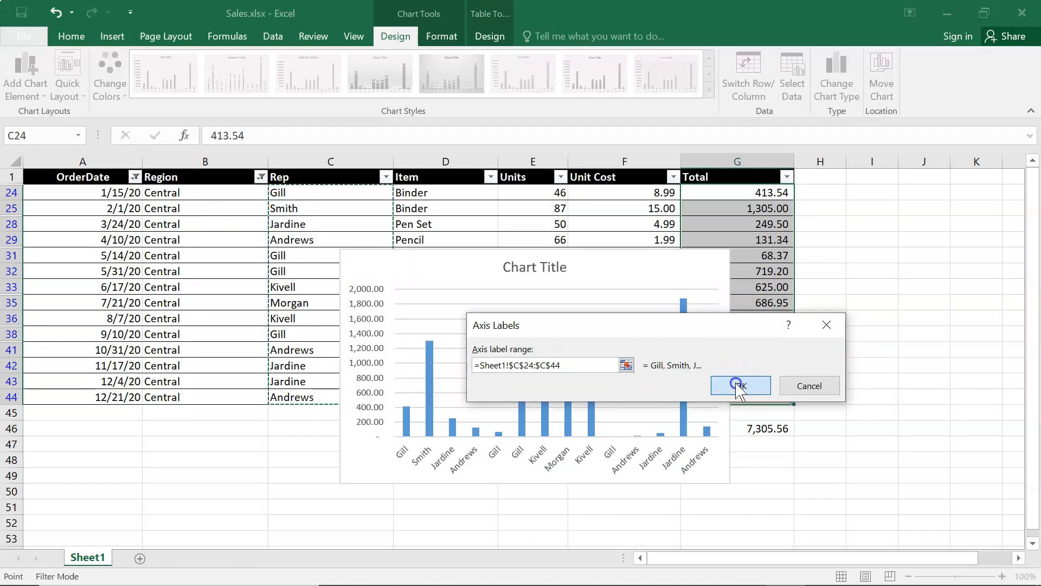
{"action": "left_click", "coordinate": [717, 389]}
{"action": "left_click", "coordinate": [722, 466]}
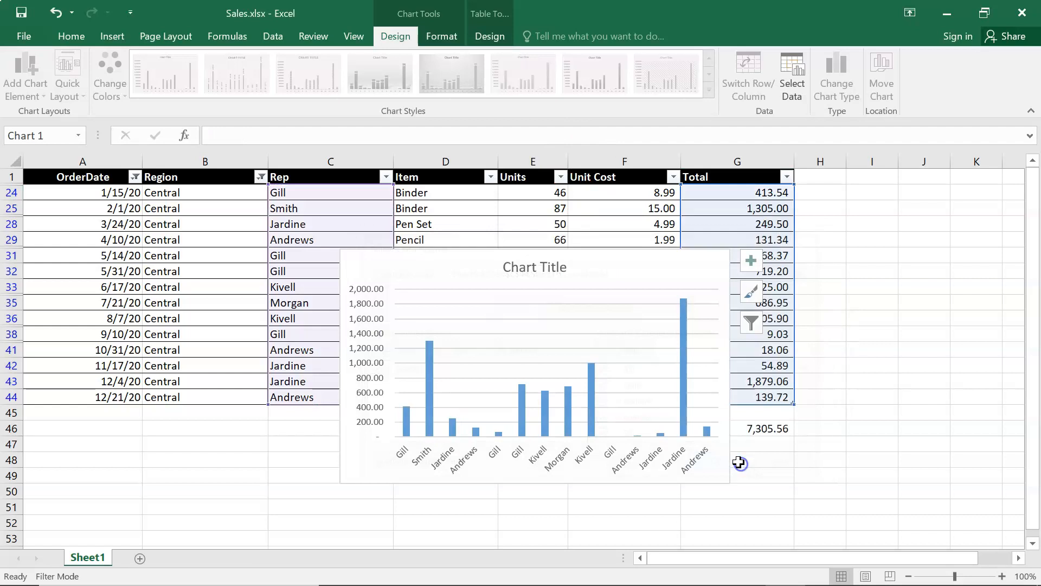
- Move the chart below the sales table, starting around row 46, and check the sum formula in G46
{"action": "left_click_drag", "start_coordinate": [488, 267], "coordinate": [427, 448]}
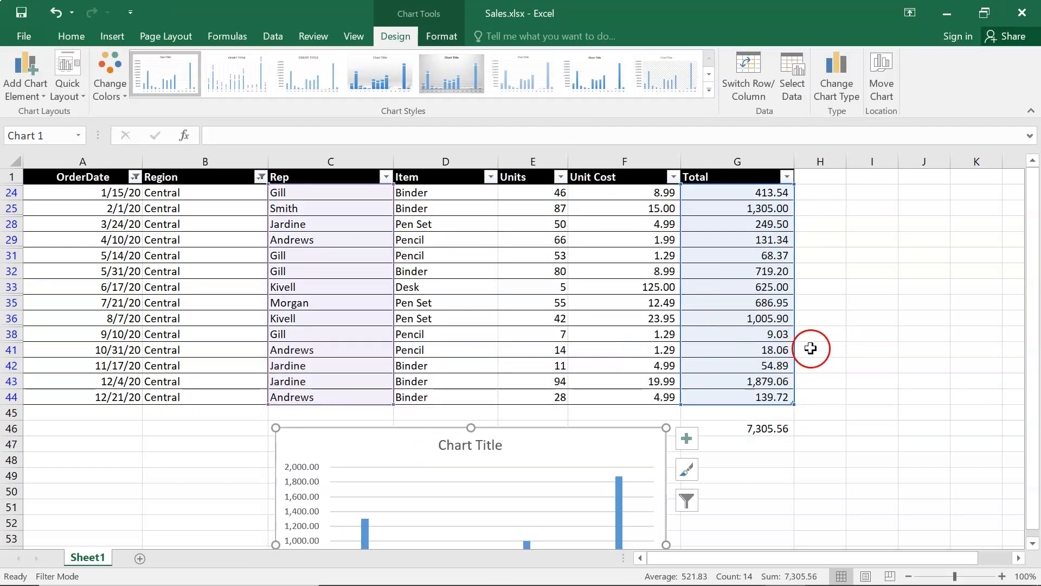
{"action": "scroll", "coordinate": [806, 348], "scroll_direction": "down", "scroll_amount": 2}
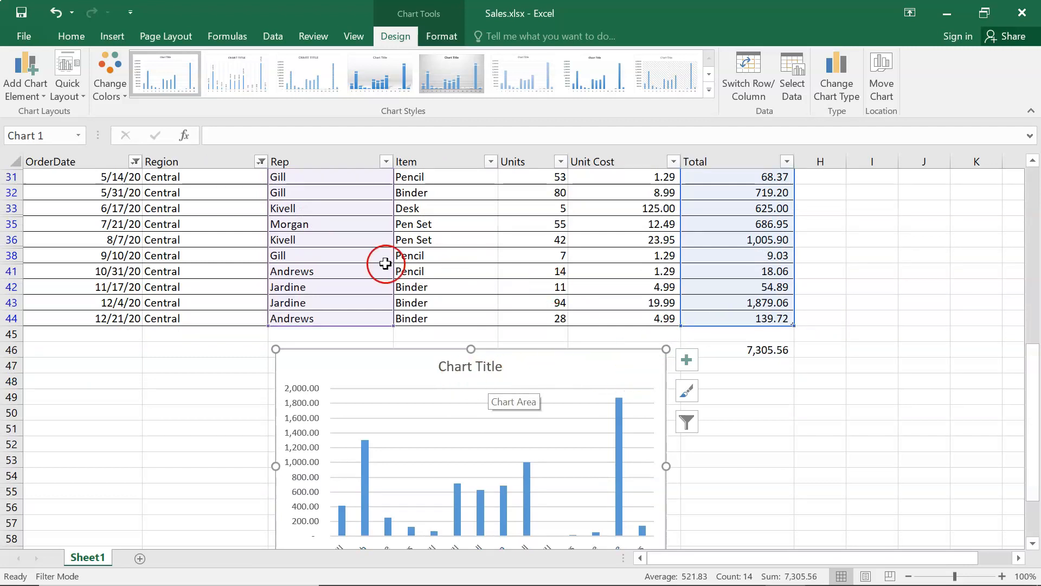
{"action": "left_click", "coordinate": [755, 350]}
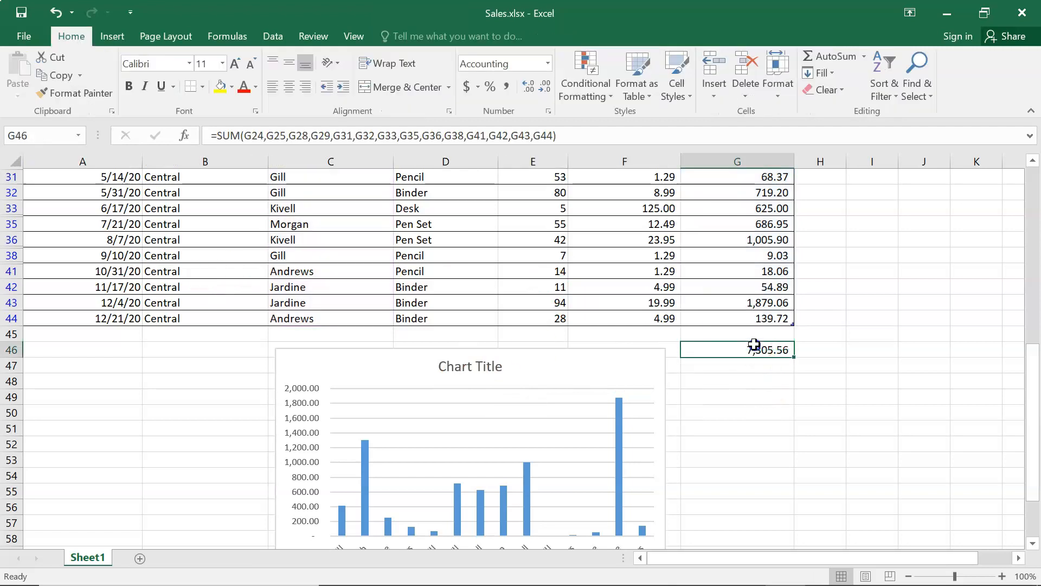
{"action": "scroll", "coordinate": [767, 368], "scroll_direction": "up", "scroll_amount": 2}
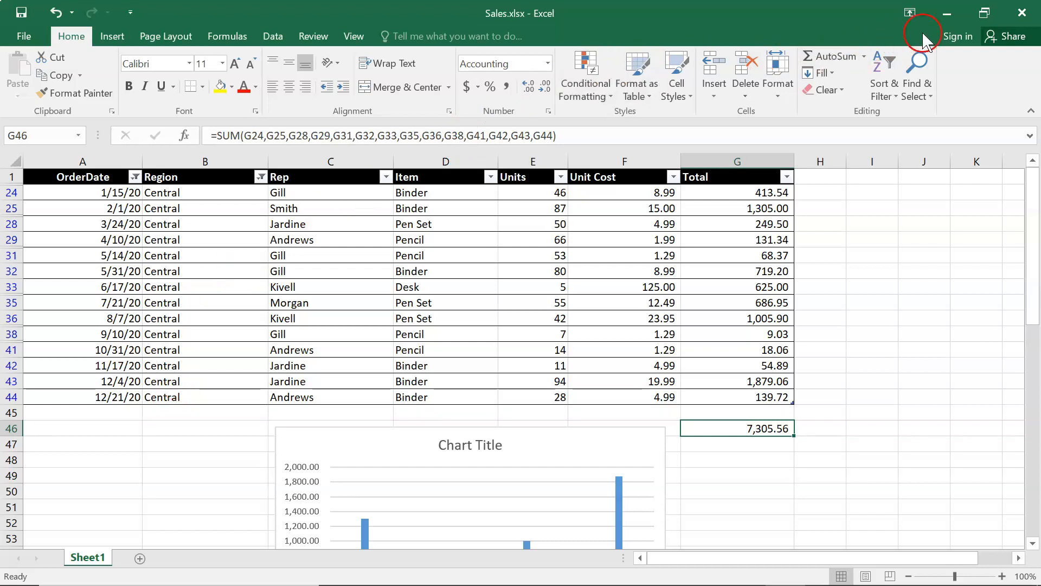
- Close Sales.xlsx without saving the changes and reopen the original workbook
{"action": "left_click", "coordinate": [1015, 17]}
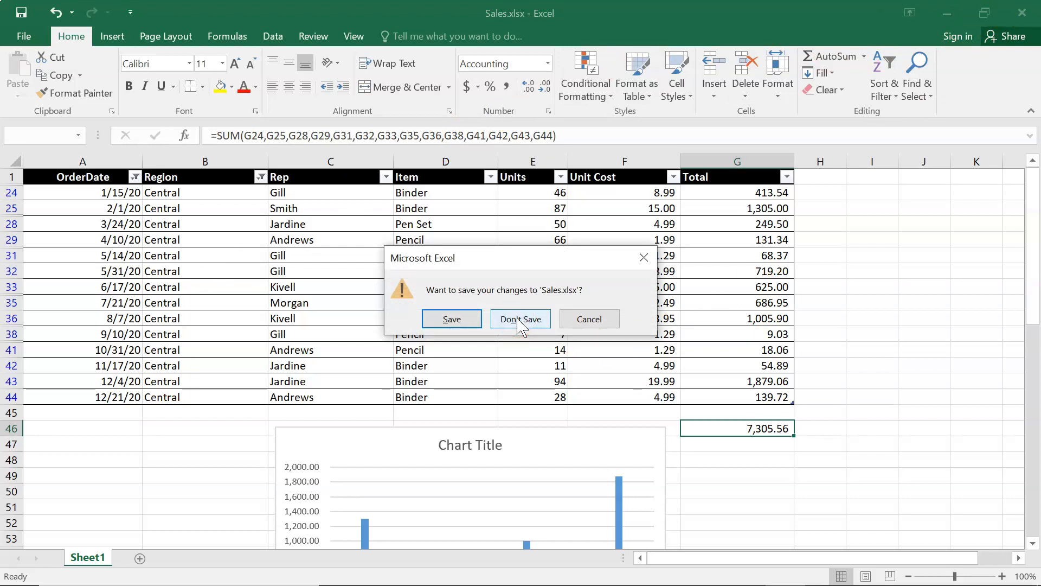
{"action": "left_click", "coordinate": [519, 320]}
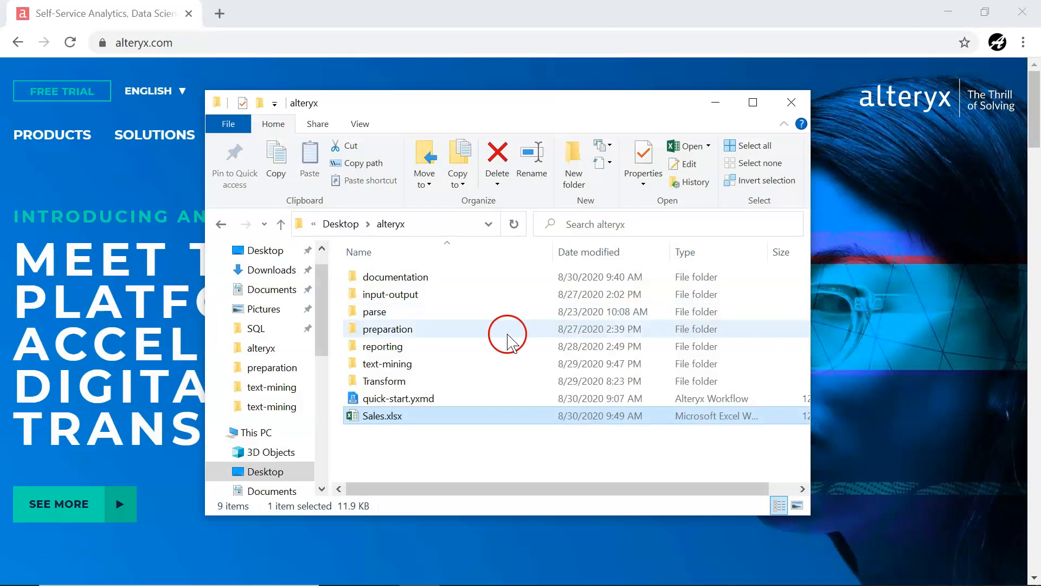
{"action": "left_click", "coordinate": [388, 420]}
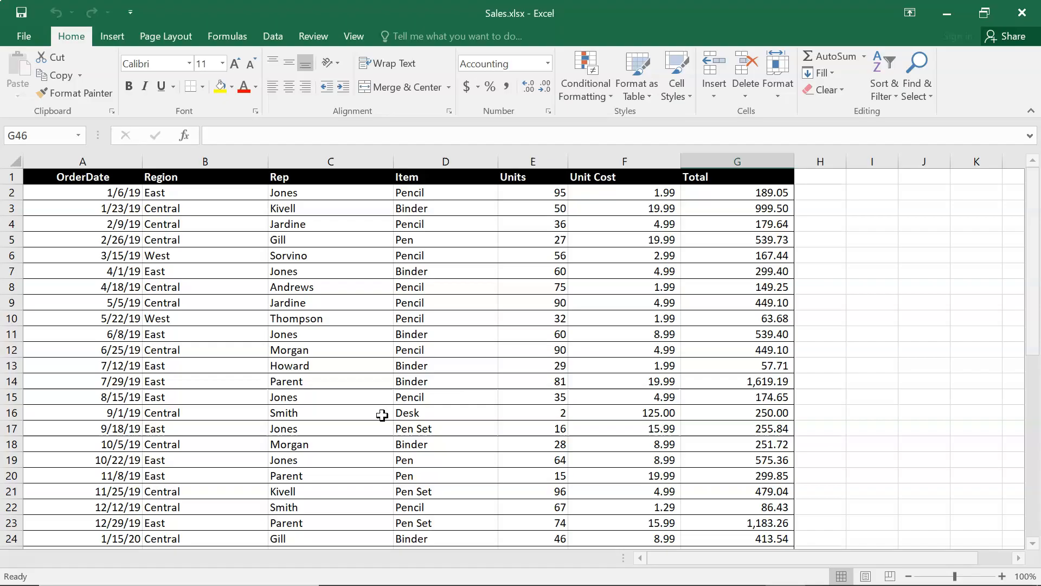
- Look through the original unfiltered sales rows down to row 44 and close the workbook
{"action": "scroll", "coordinate": [372, 410], "scroll_direction": "down", "scroll_amount": 4}
{"action": "scroll", "coordinate": [372, 409], "scroll_direction": "down", "scroll_amount": 5}
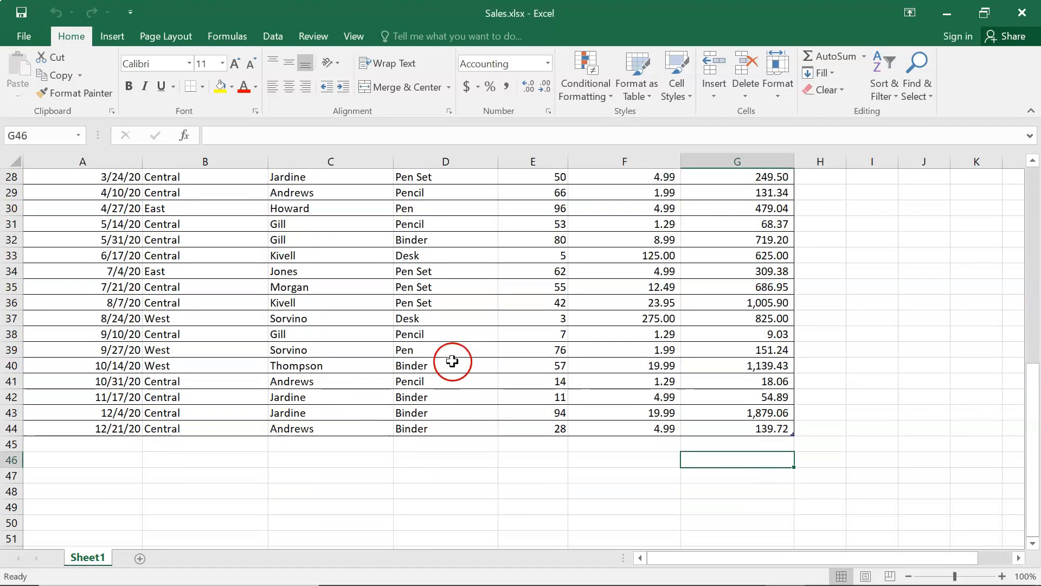
{"action": "scroll", "coordinate": [444, 365], "scroll_direction": "up", "scroll_amount": 5}
{"action": "left_click", "coordinate": [1022, 12]}
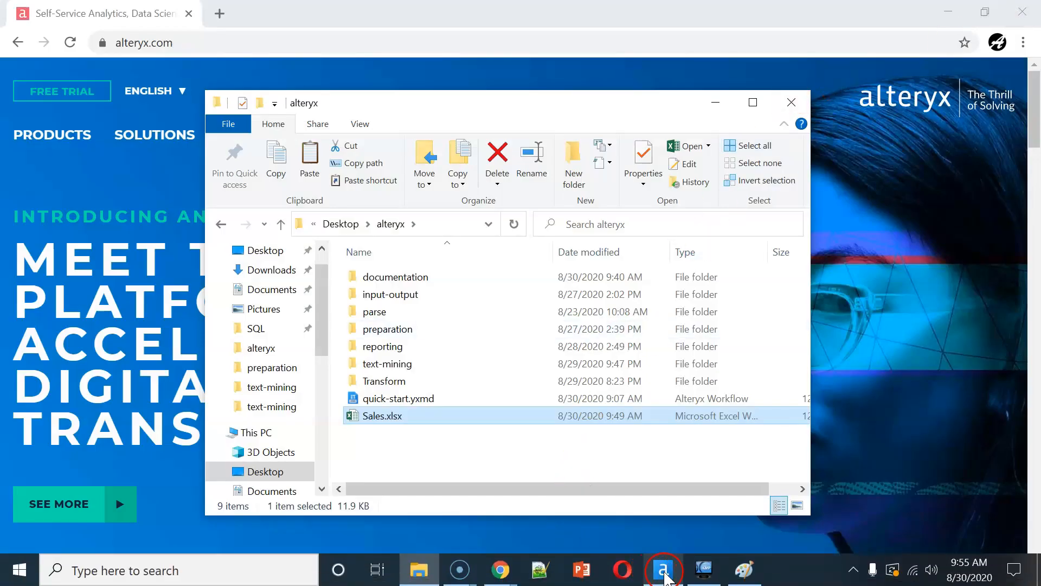
- Switch to Alteryx Designer, bring Sales.xlsx onto the workflow canvas as input from Sheet1, and place it at the start of the flow
{"action": "left_click", "coordinate": [664, 570]}
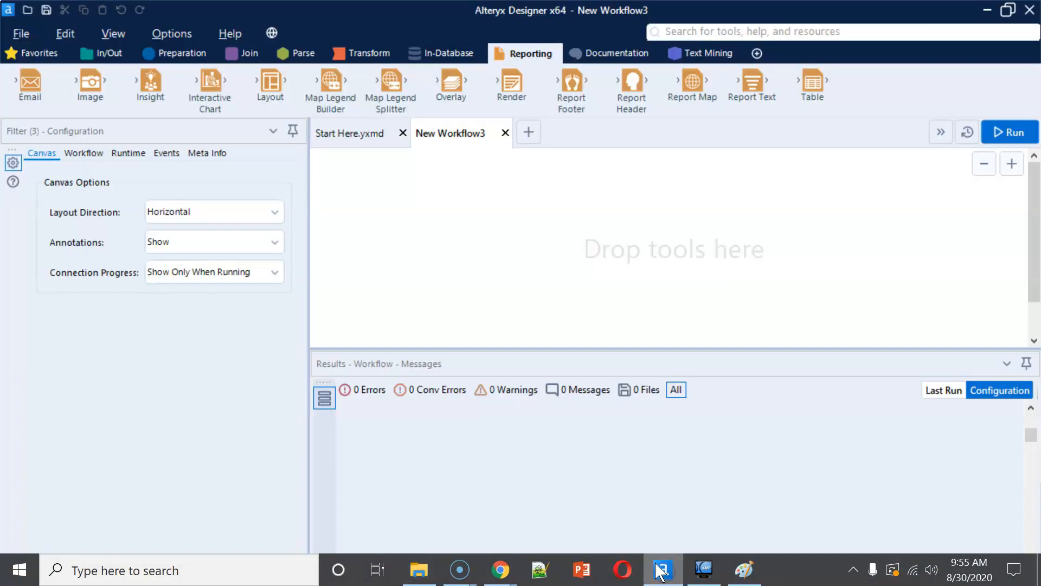
{"action": "left_click", "coordinate": [423, 567]}
{"action": "left_click_drag", "start_coordinate": [382, 428], "coordinate": [904, 269]}
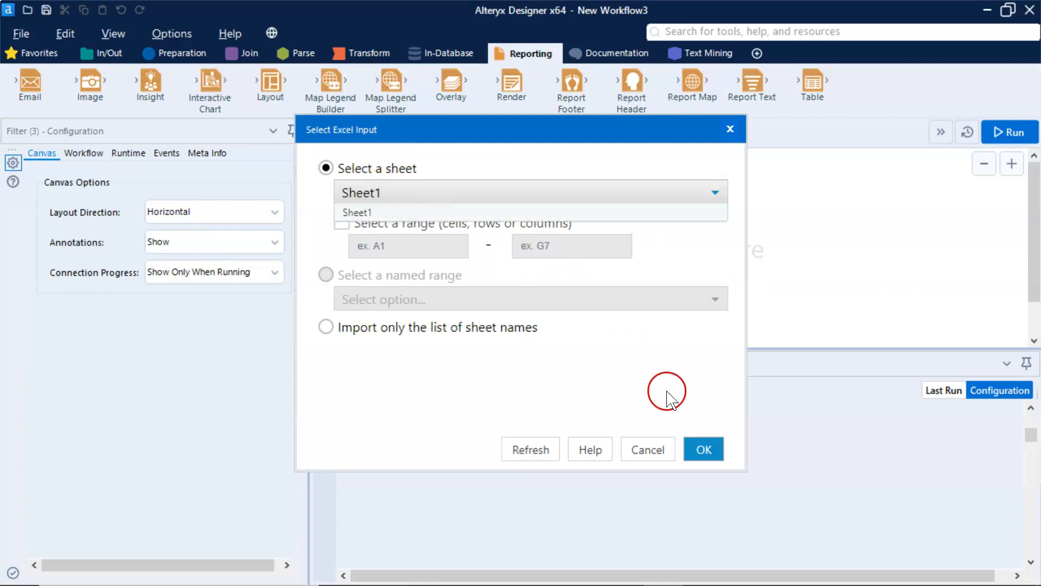
{"action": "left_click", "coordinate": [703, 451]}
{"action": "left_click_drag", "start_coordinate": [895, 262], "coordinate": [452, 226]}
{"action": "left_click", "coordinate": [317, 178]}
- Connect an Auto Field tool to the Sales.xlsx input and add a Filter tool after it
{"action": "left_click", "coordinate": [163, 52]}
{"action": "left_click_drag", "start_coordinate": [54, 102], "coordinate": [556, 235]}
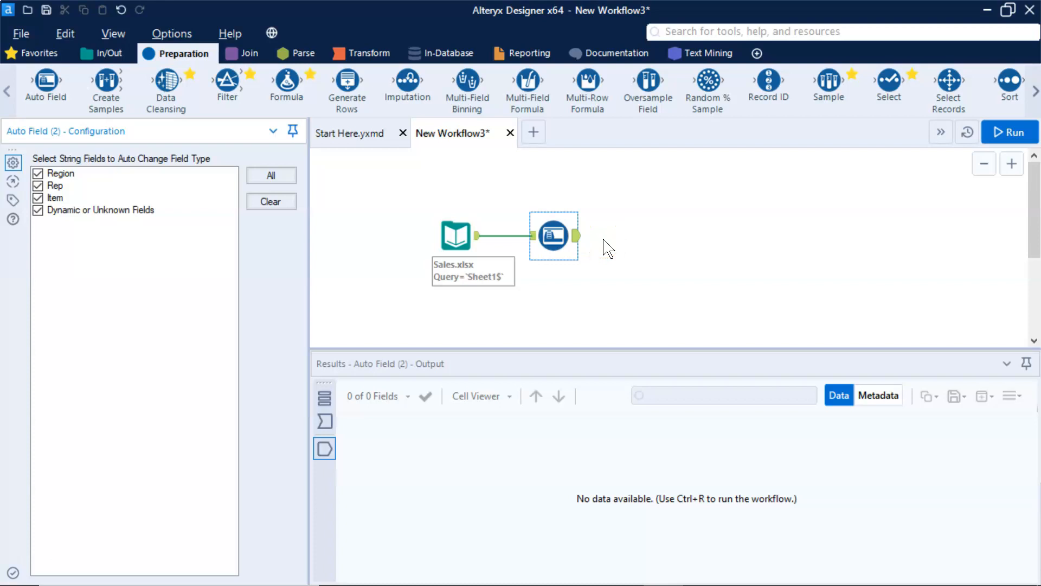
{"action": "left_click_drag", "start_coordinate": [224, 86], "coordinate": [629, 235]}
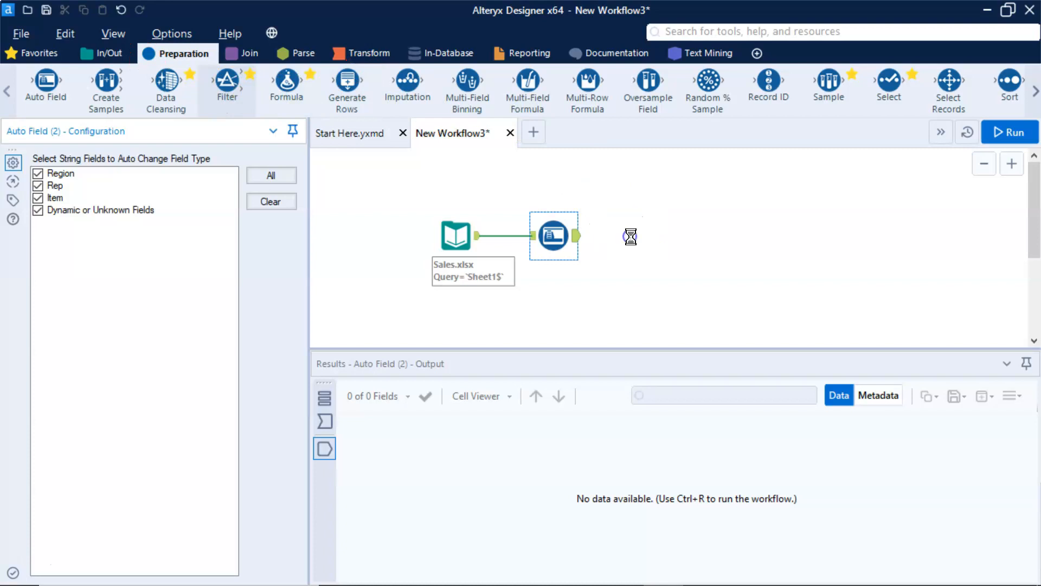
- Configure the Filter tool with a basic filter keeping rows where OrderDate is >= the fixed date 2020-01-01
{"action": "left_click", "coordinate": [133, 223]}
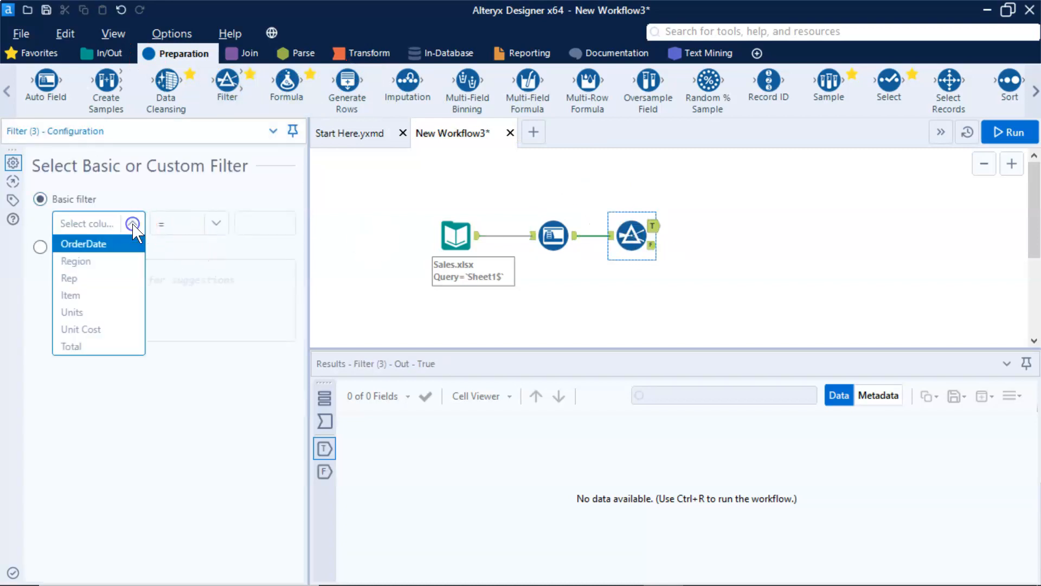
{"action": "left_click", "coordinate": [121, 248]}
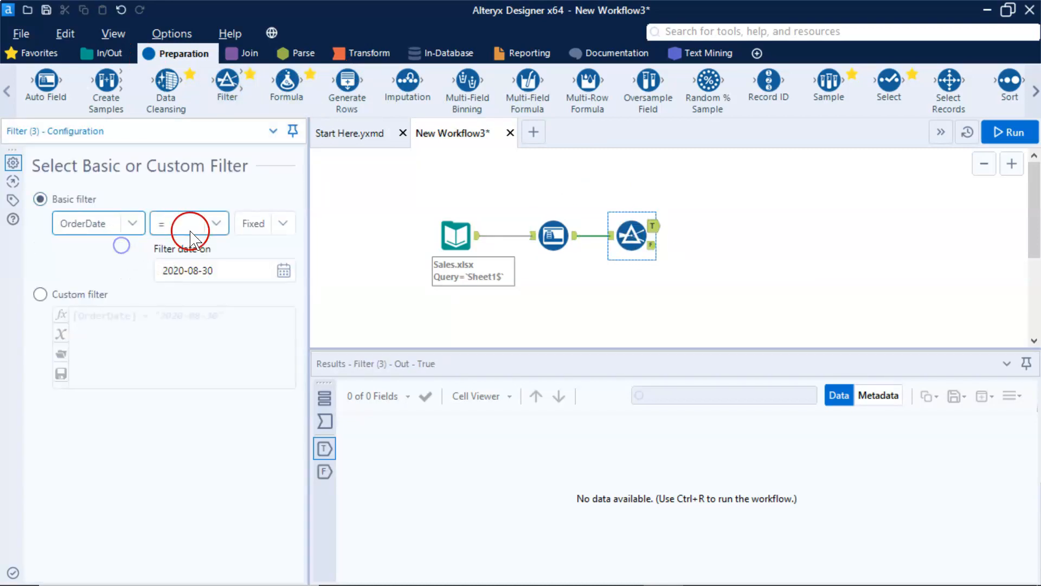
{"action": "left_click", "coordinate": [219, 223]}
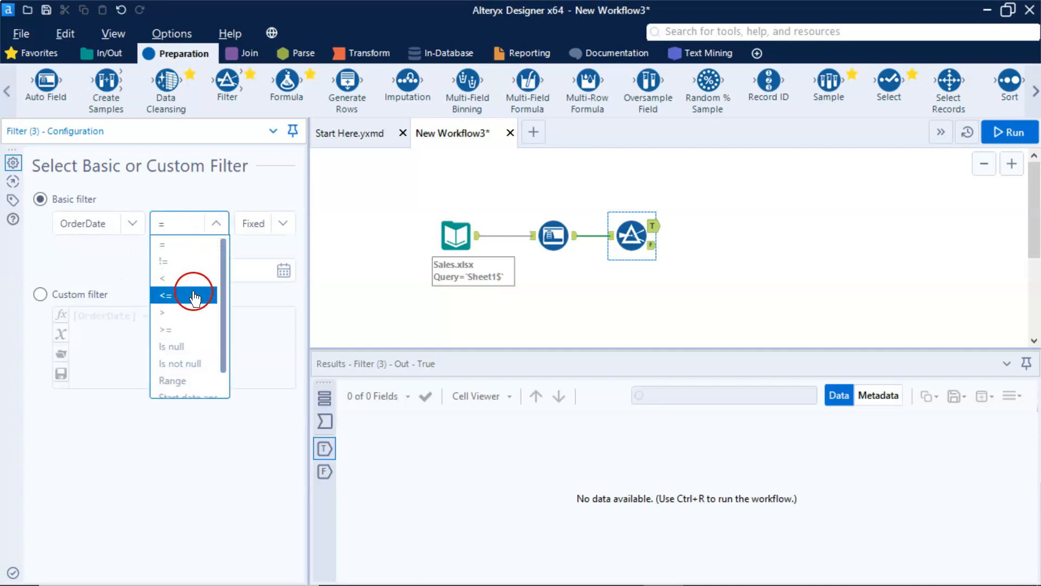
{"action": "left_click", "coordinate": [187, 330]}
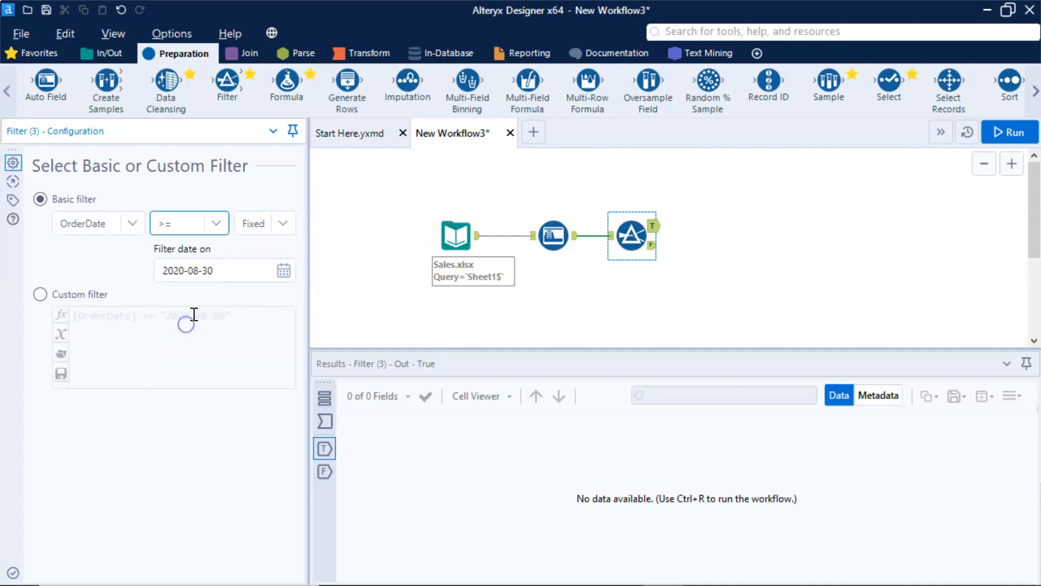
{"action": "left_click", "coordinate": [281, 271]}
{"action": "left_click", "coordinate": [112, 301]}
{"action": "left_click", "coordinate": [113, 301]}
{"action": "left_click", "coordinate": [113, 300]}
{"action": "left_click", "coordinate": [112, 300]}
{"action": "left_click", "coordinate": [113, 300]}
{"action": "left_click", "coordinate": [112, 300]}
{"action": "left_click", "coordinate": [112, 300]}
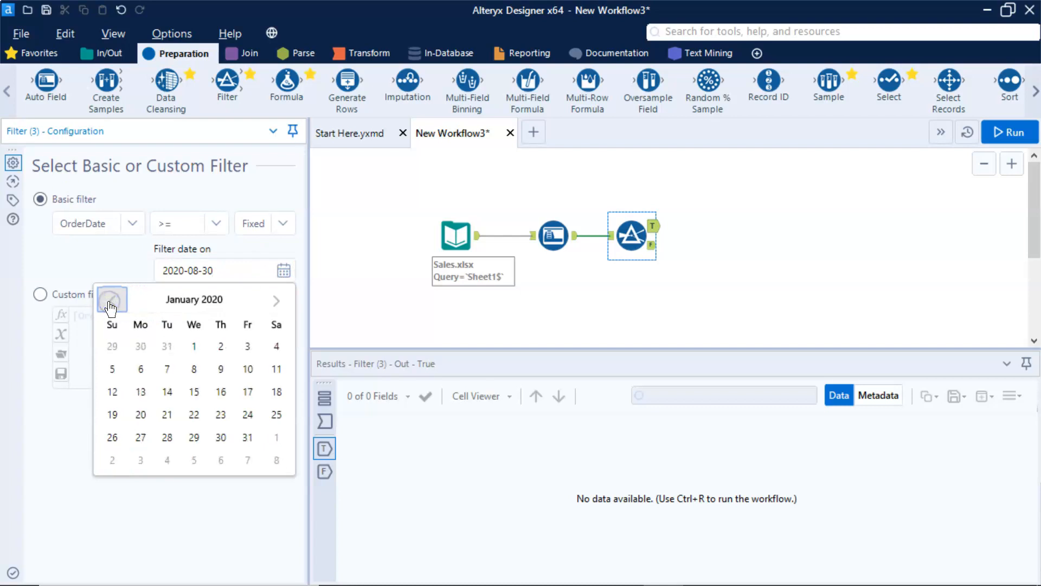
{"action": "left_click", "coordinate": [187, 345]}
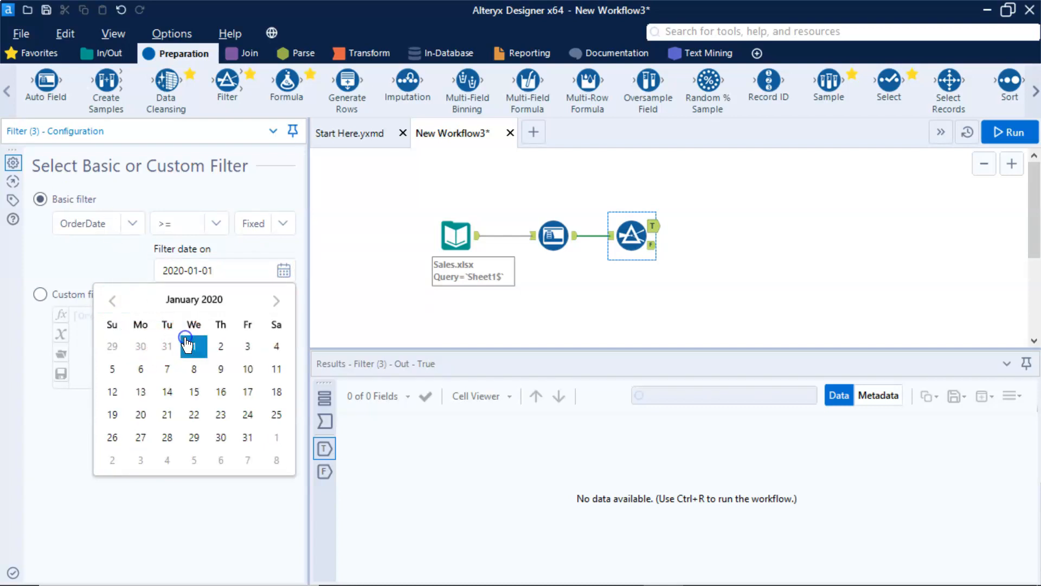
{"action": "left_click", "coordinate": [193, 504]}
{"action": "left_click", "coordinate": [160, 273]}
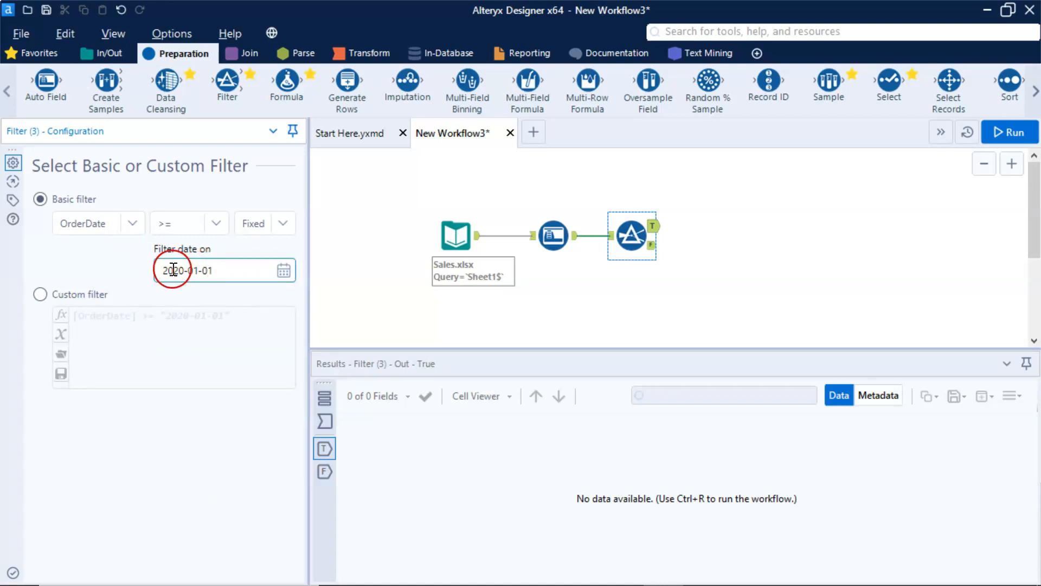
- Connect a second Filter tool to the date filter's true output and set it to Region Equals Central
{"action": "left_click_drag", "start_coordinate": [227, 81], "coordinate": [739, 225]}
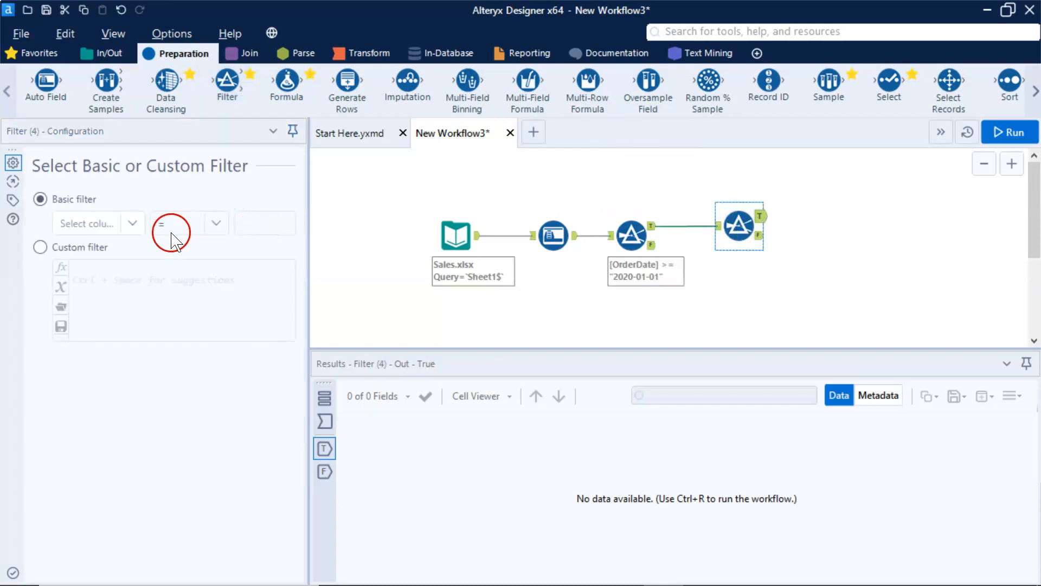
{"action": "left_click", "coordinate": [132, 230]}
{"action": "left_click", "coordinate": [112, 261]}
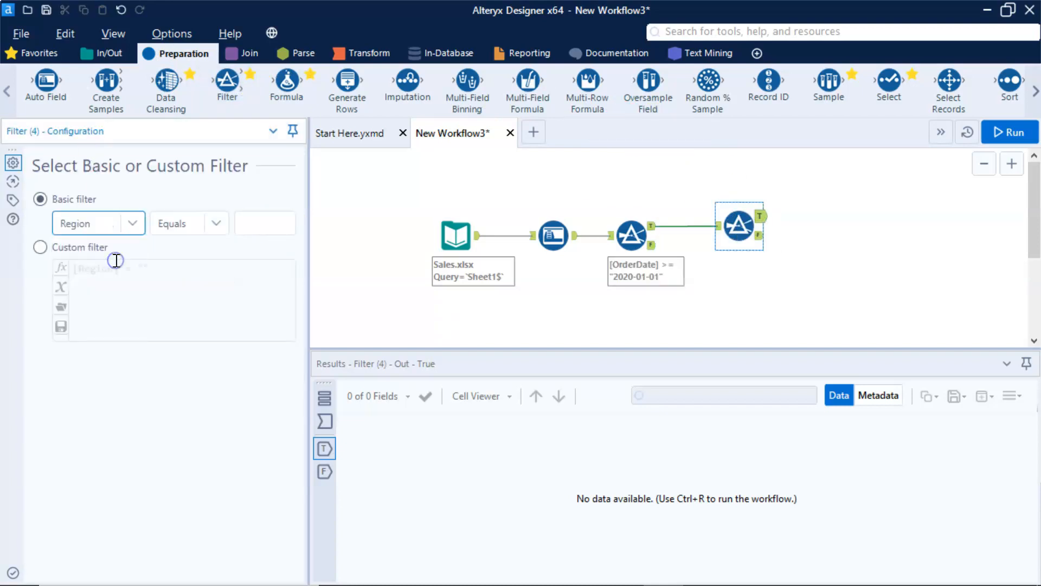
{"action": "left_click", "coordinate": [259, 224]}
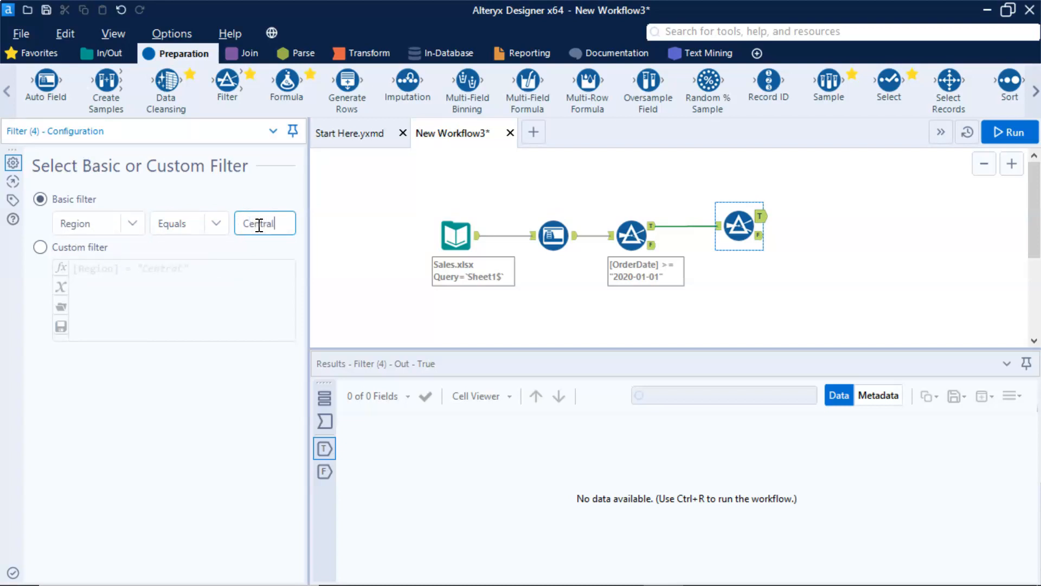
- Check the Region values in the Sales.xlsx input preview and return to the Region filter's configuration
{"action": "left_click", "coordinate": [452, 232]}
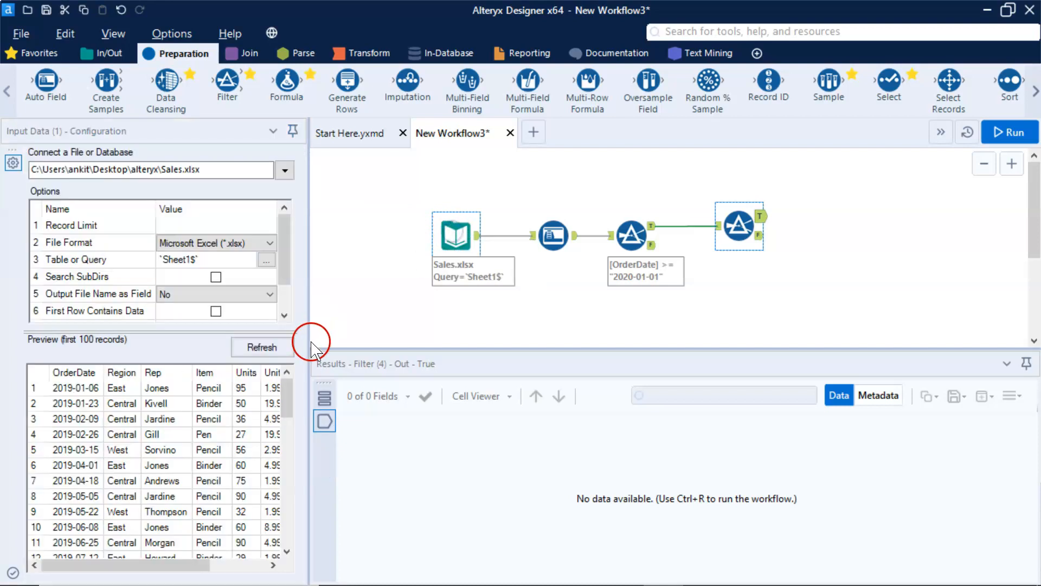
{"action": "left_click", "coordinate": [124, 405]}
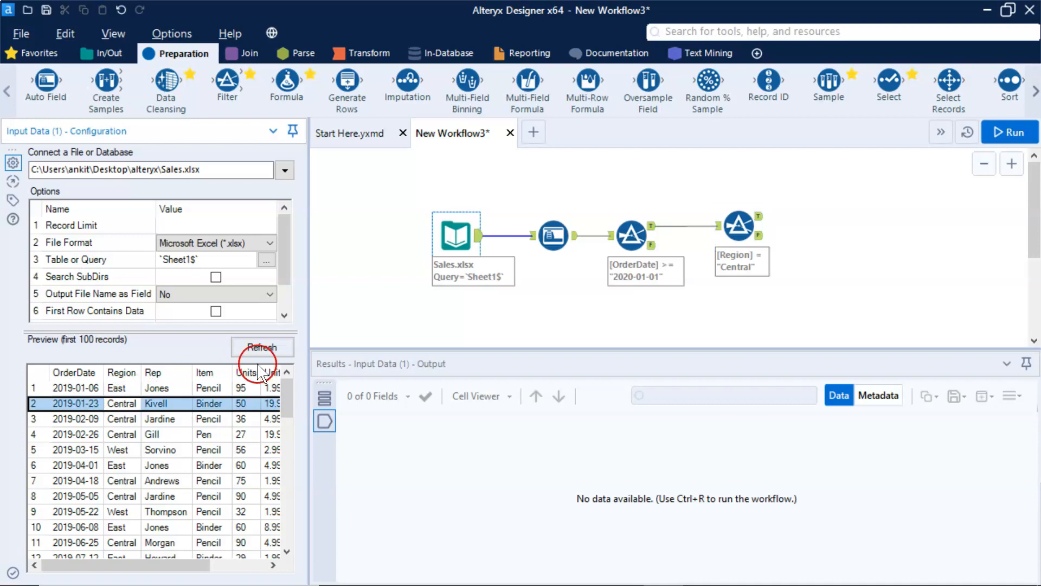
{"action": "left_click", "coordinate": [733, 221]}
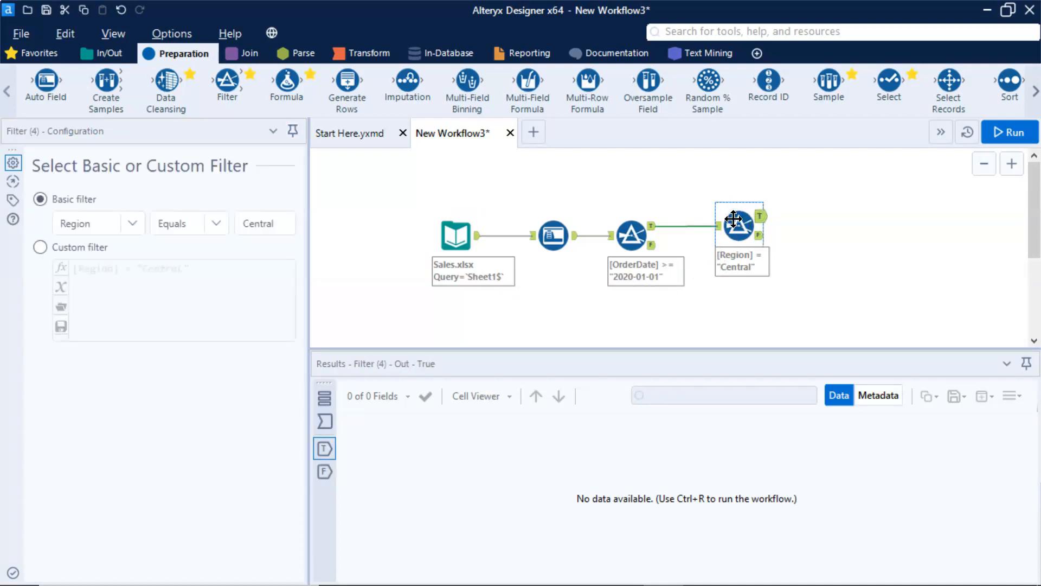
- Connect a Summarize tool to the Region filter's true output and add a Sum action on the Total field
{"action": "left_click", "coordinate": [369, 54]}
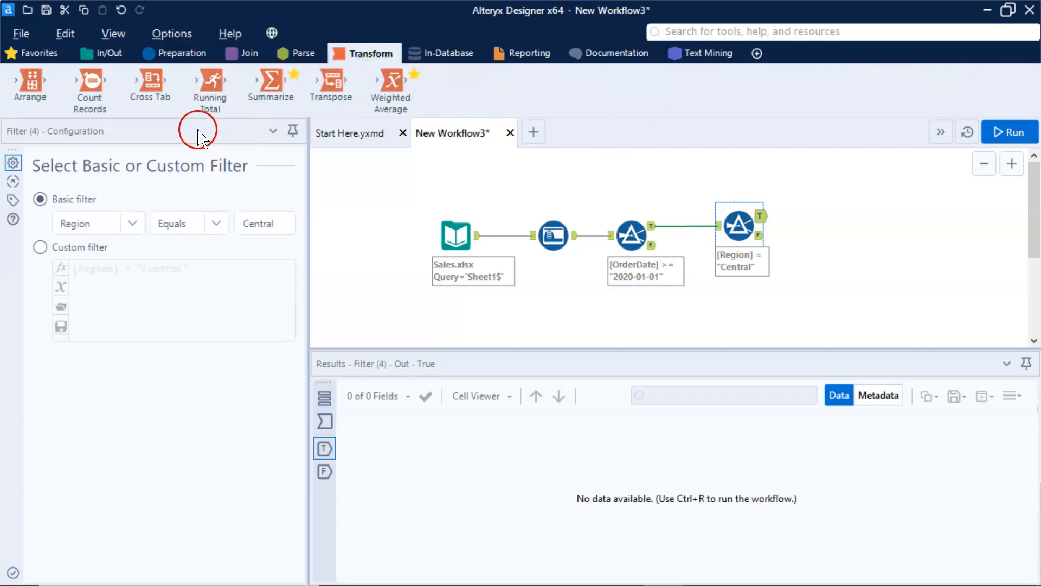
{"action": "left_click_drag", "start_coordinate": [270, 84], "coordinate": [855, 214]}
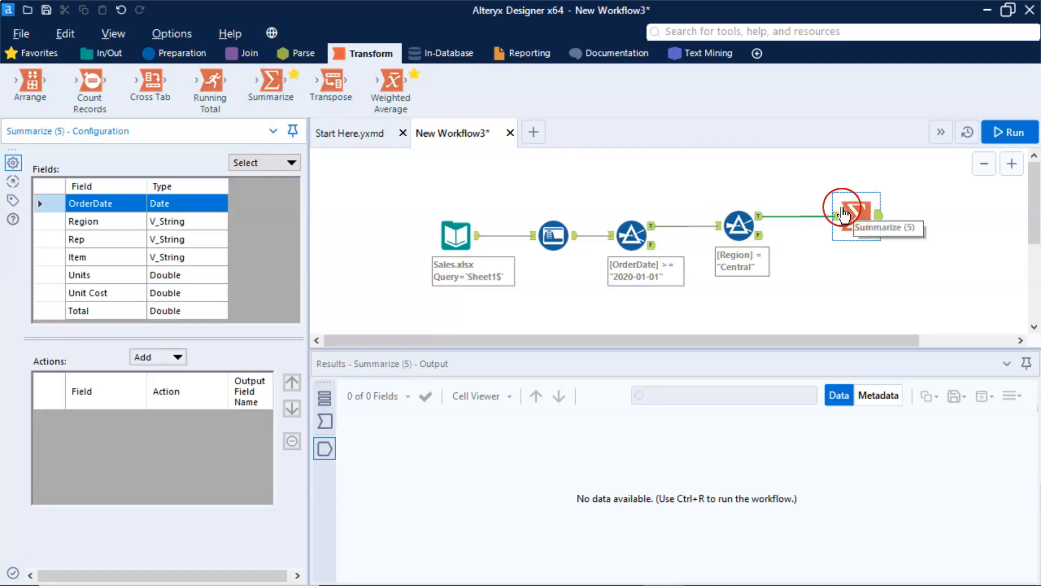
{"action": "left_click", "coordinate": [96, 310]}
{"action": "left_click", "coordinate": [154, 358]}
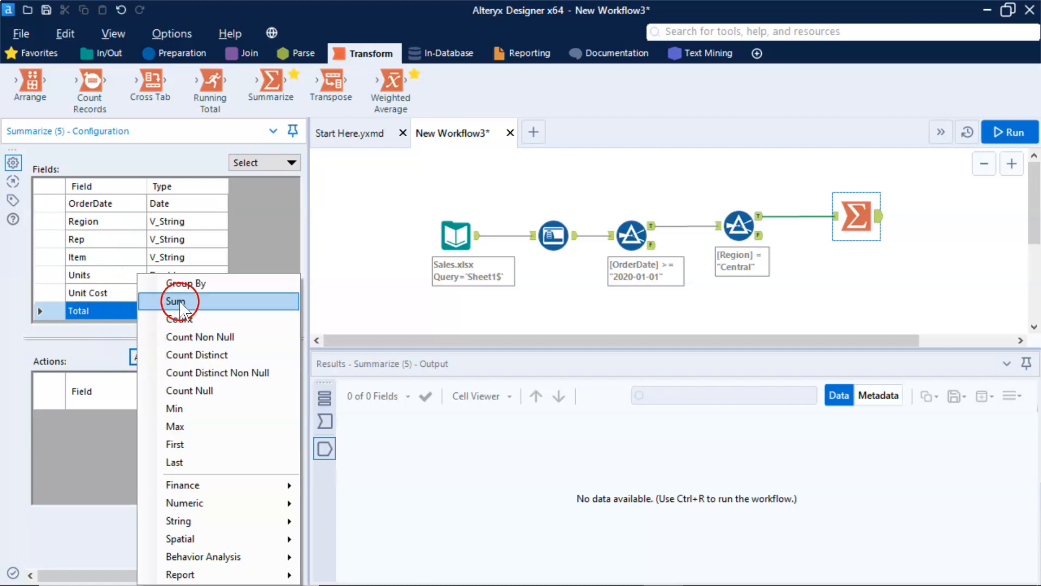
{"action": "left_click", "coordinate": [179, 302]}
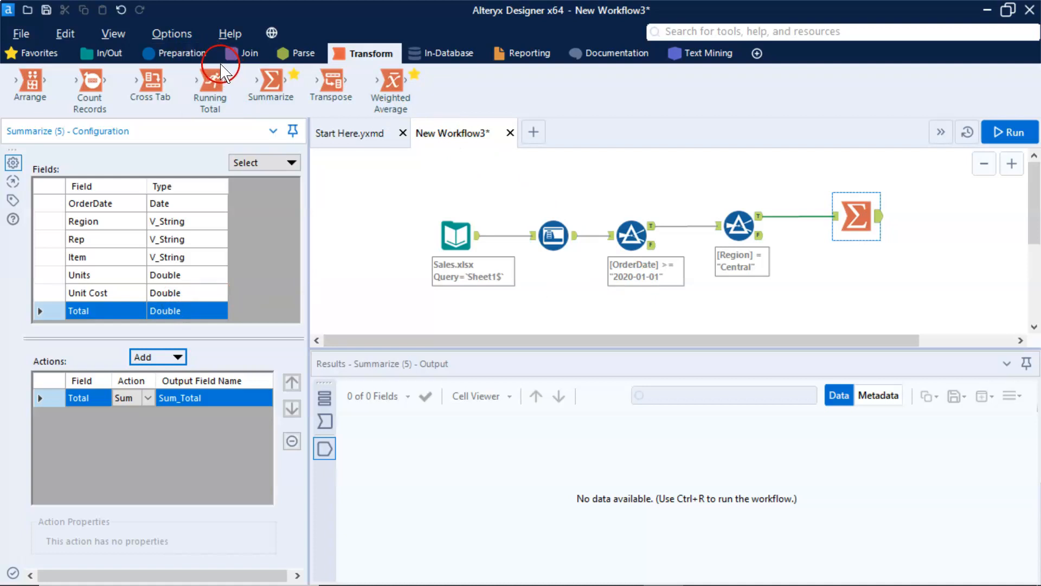
- Add an Interactive Chart tool below the Summarize tool and connect it to the Region filter's true output
{"action": "left_click", "coordinate": [537, 52]}
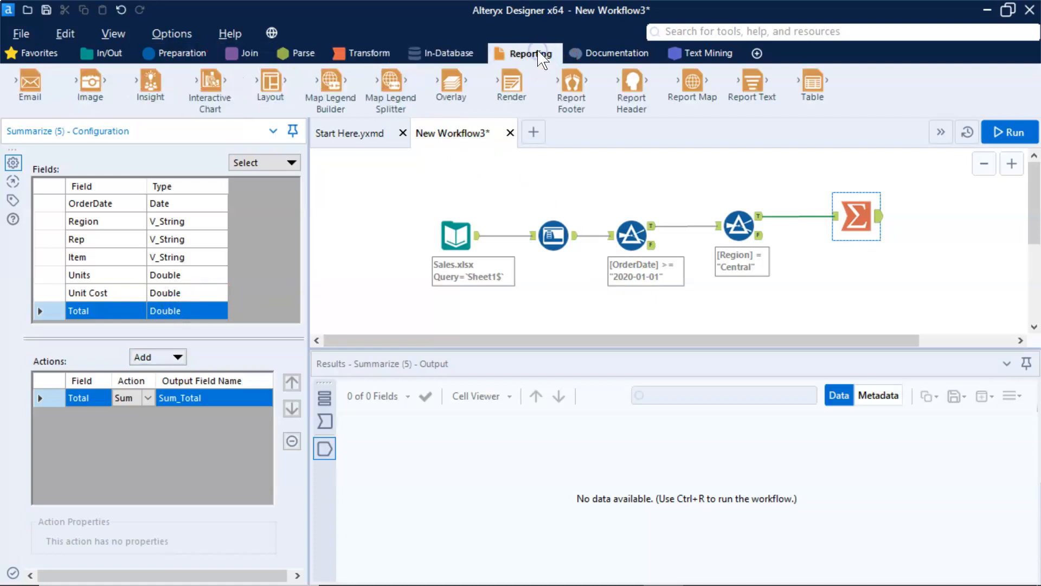
{"action": "left_click_drag", "start_coordinate": [210, 87], "coordinate": [915, 294]}
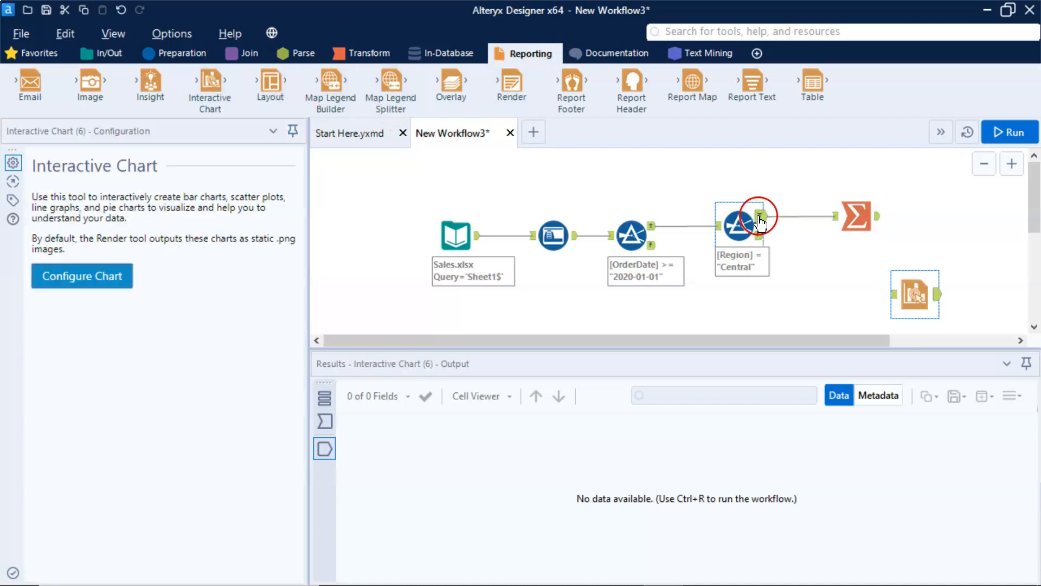
{"action": "left_click_drag", "start_coordinate": [762, 220], "coordinate": [893, 300]}
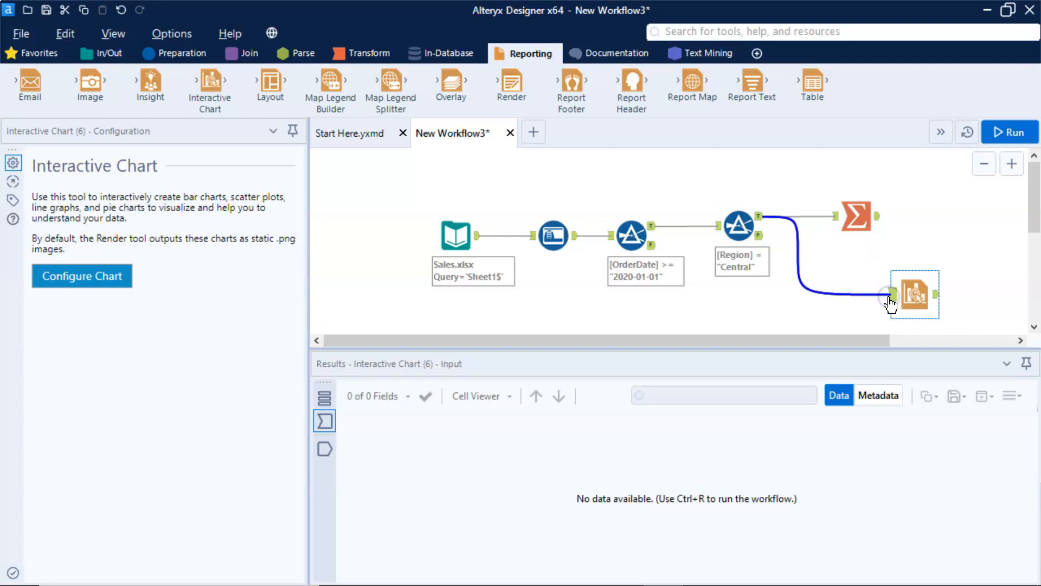
- Configure the interactive chart with a Bar layer using Rep for X and Total for Y, and return to the workflow
{"action": "left_click", "coordinate": [69, 278]}
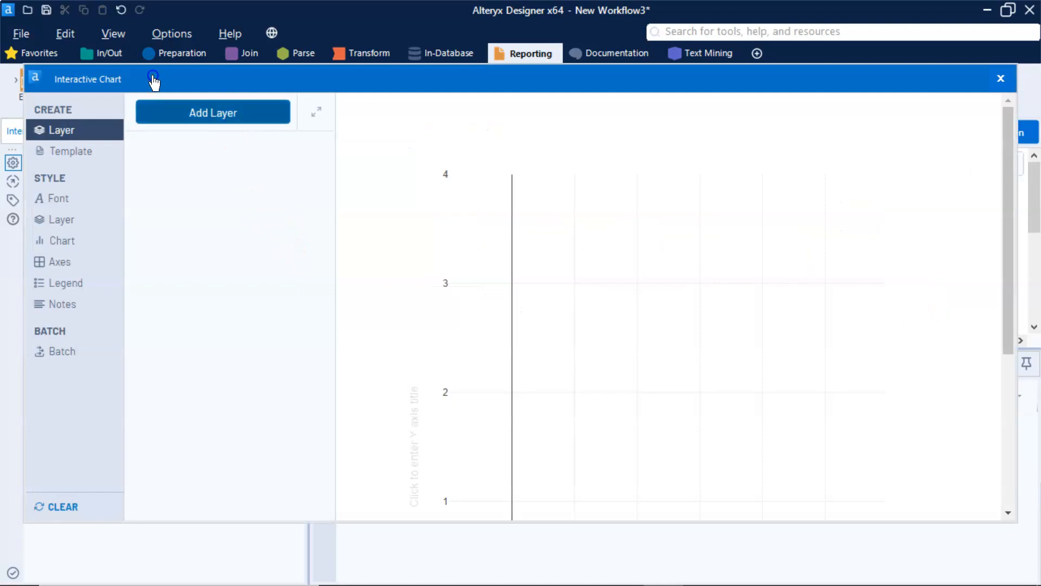
{"action": "left_click", "coordinate": [227, 113]}
{"action": "left_click", "coordinate": [311, 302]}
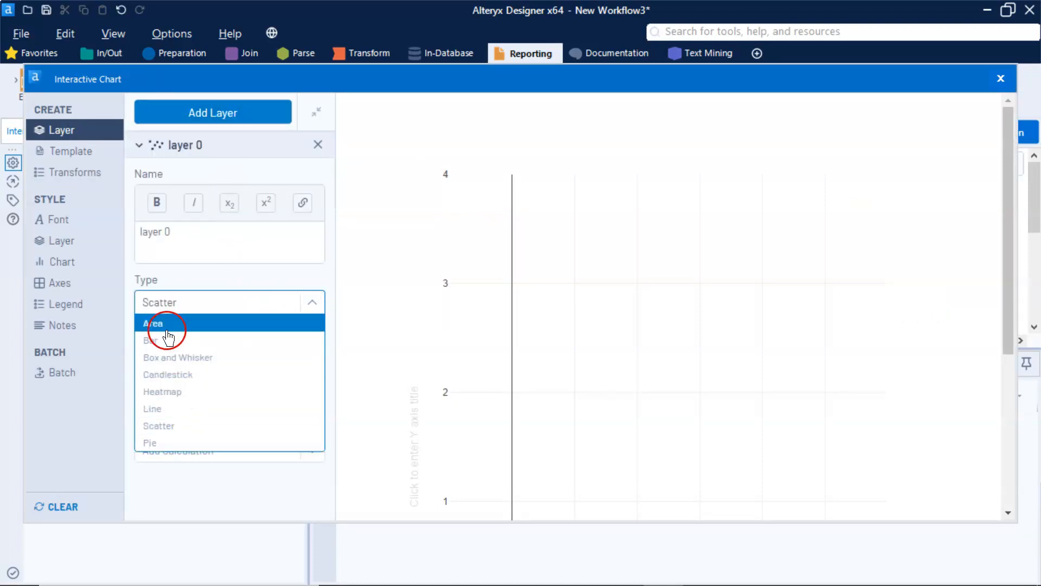
{"action": "left_click", "coordinate": [154, 340]}
{"action": "left_click", "coordinate": [314, 347]}
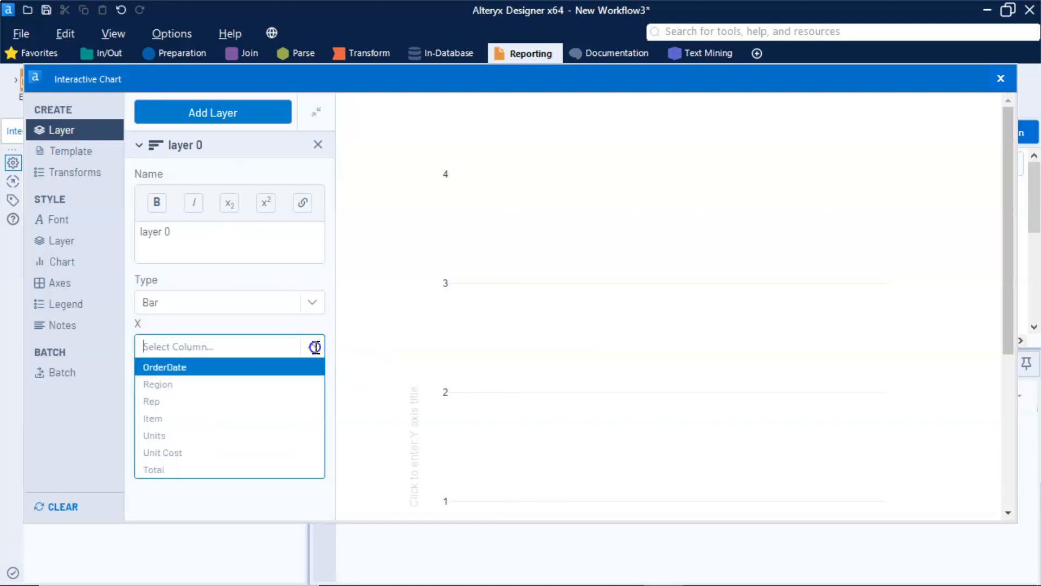
{"action": "left_click", "coordinate": [233, 402]}
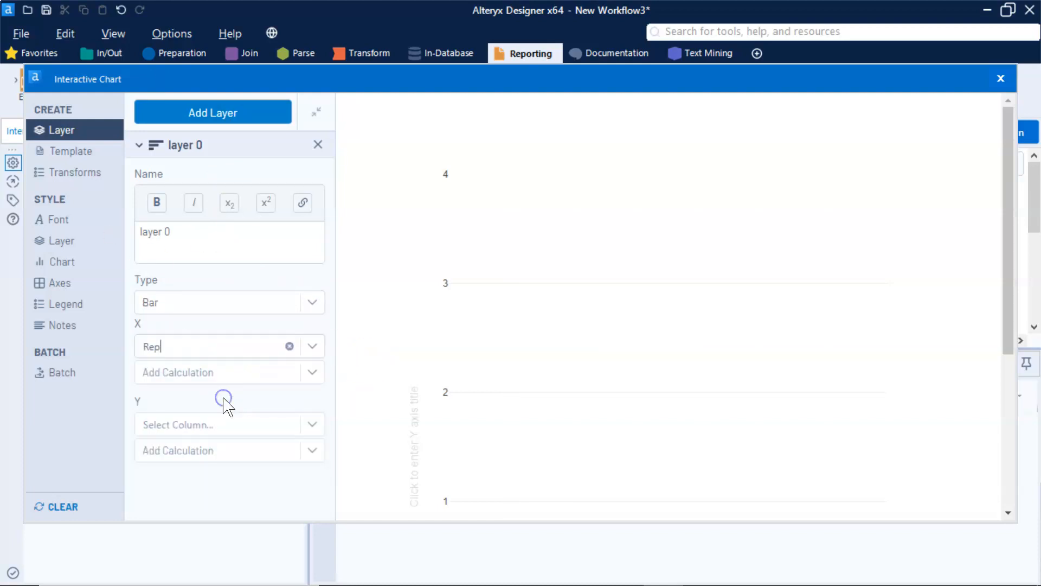
{"action": "left_click", "coordinate": [313, 424]}
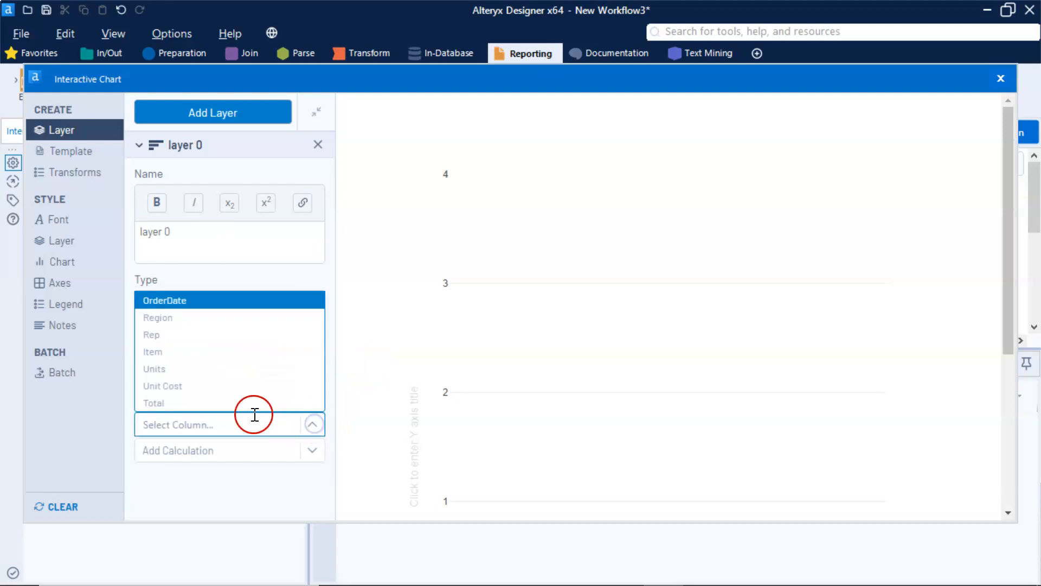
{"action": "left_click", "coordinate": [231, 404]}
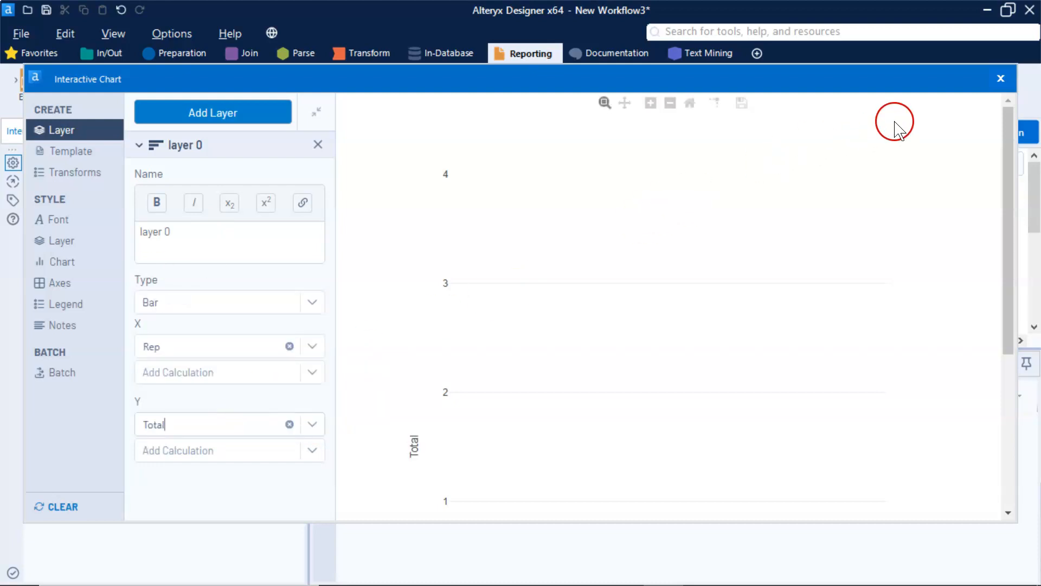
{"action": "left_click", "coordinate": [1000, 81]}
{"action": "left_click", "coordinate": [910, 290]}
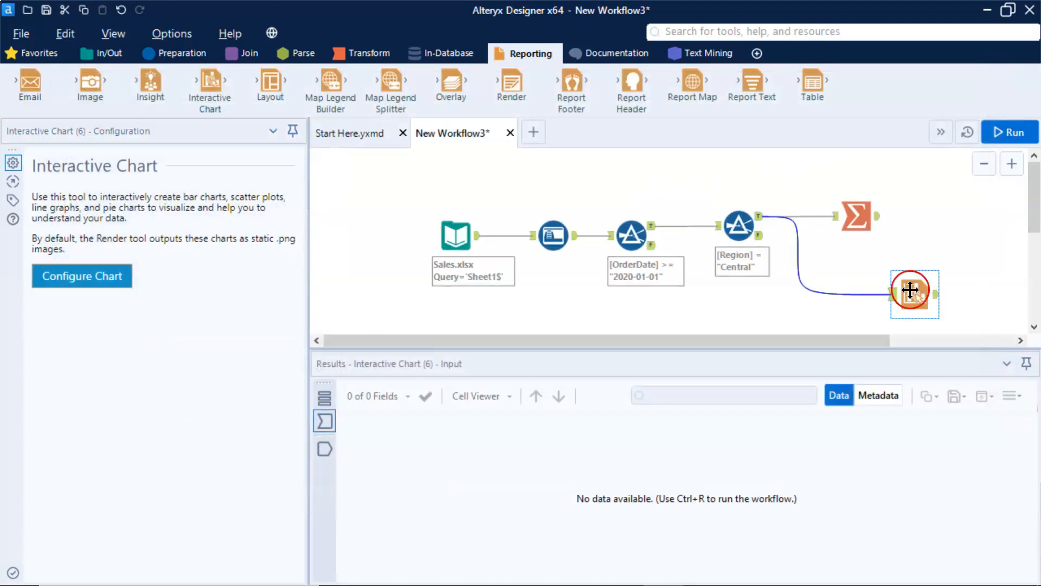
- Add a Browse tool after the Interactive Chart tool and run the workflow
{"action": "right_click", "coordinate": [916, 295]}
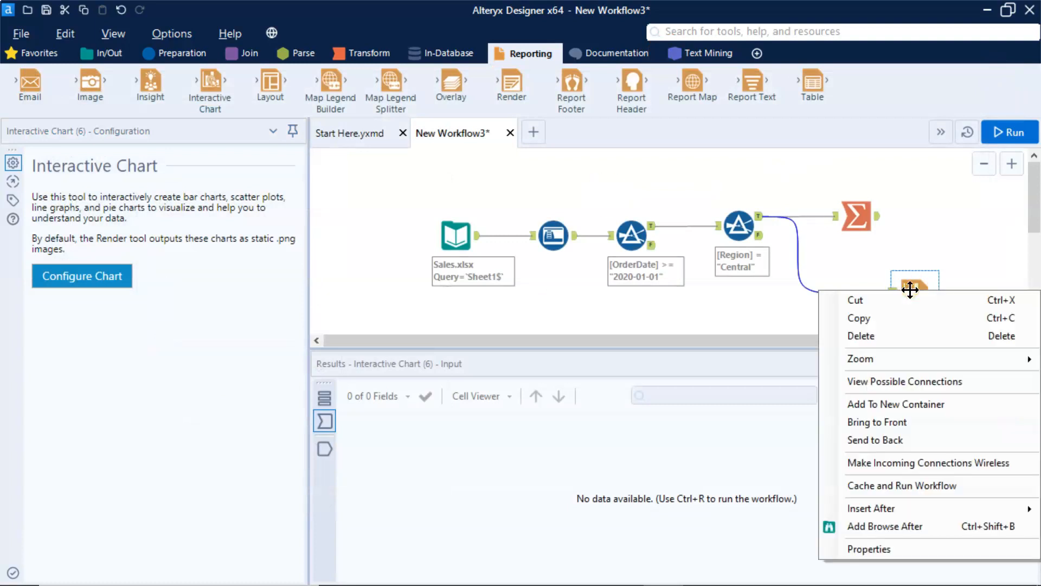
{"action": "left_click", "coordinate": [881, 524]}
{"action": "left_click", "coordinate": [972, 310]}
{"action": "left_click", "coordinate": [1006, 137]}
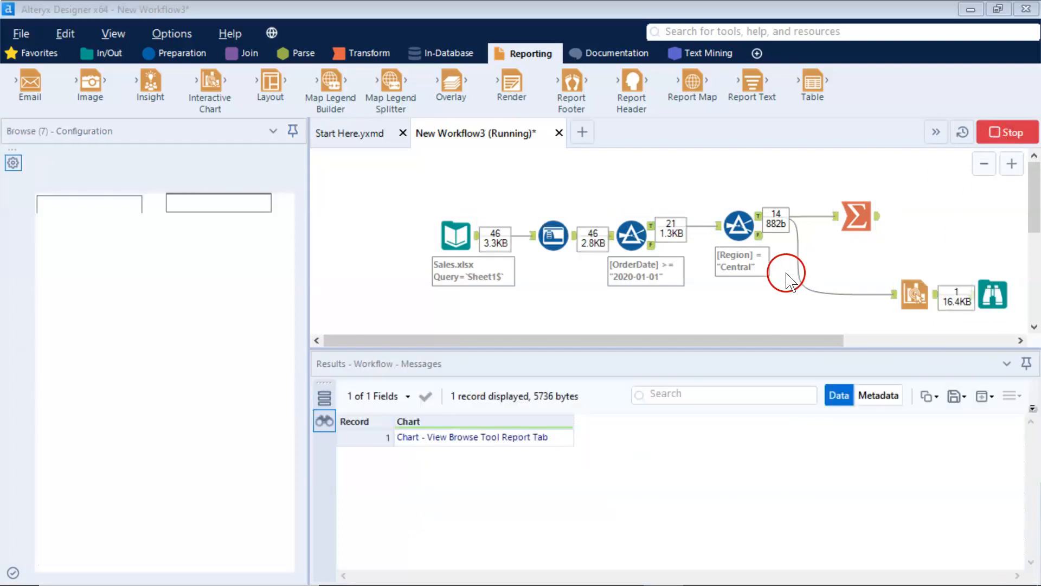
{"action": "left_click", "coordinate": [662, 362]}
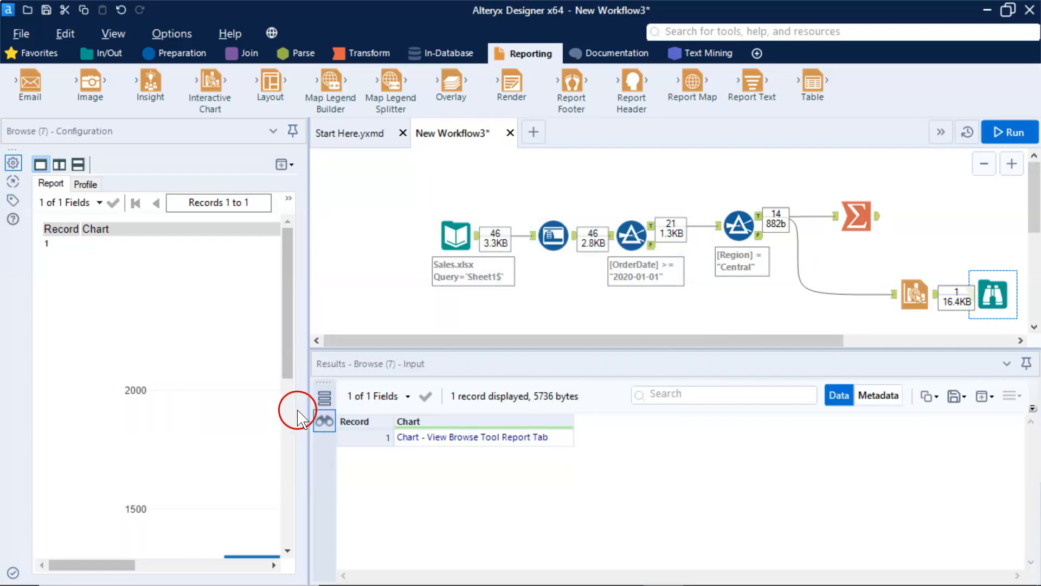
- Examine the bar chart of Total by Rep in the Browse tool's report, widening the report area temporarily
{"action": "left_click_drag", "start_coordinate": [311, 406], "coordinate": [560, 406]}
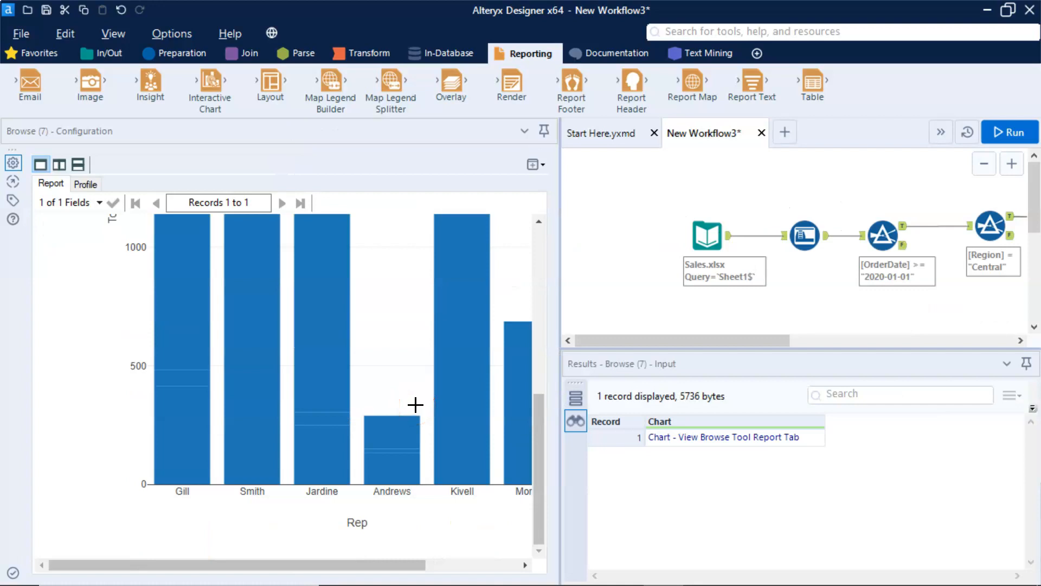
{"action": "scroll", "coordinate": [401, 452], "scroll_direction": "up", "scroll_amount": 10}
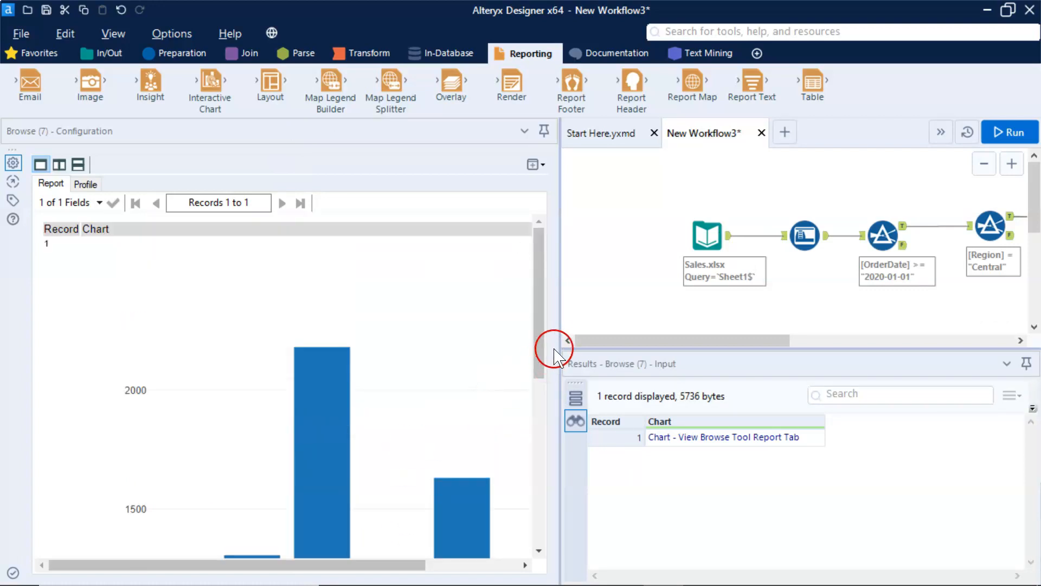
{"action": "left_click_drag", "start_coordinate": [434, 346], "coordinate": [329, 336]}
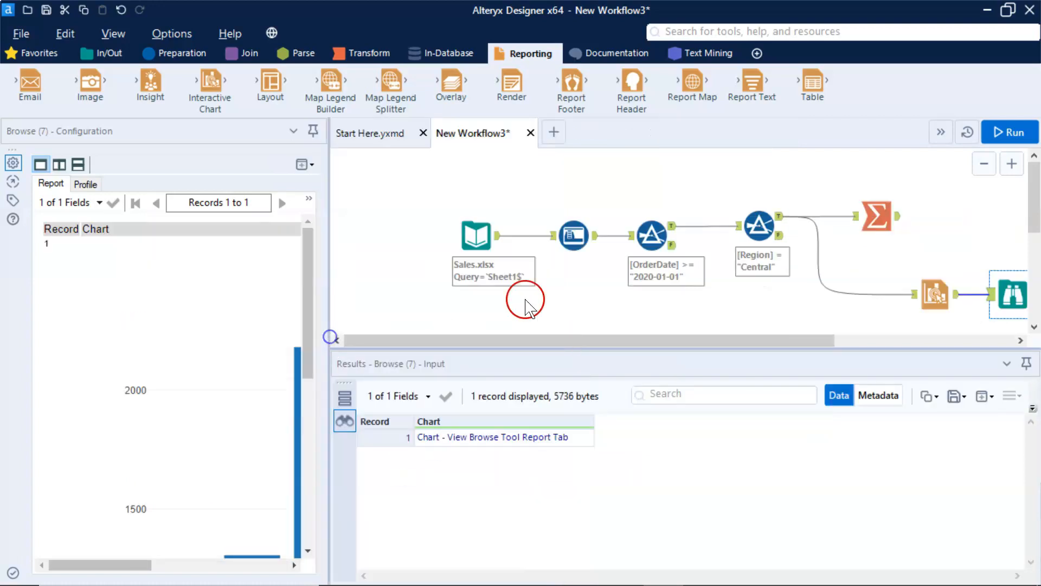
- Check the Summarize tool's output and the true outputs of the OrderDate and Region filters
{"action": "left_click", "coordinate": [872, 220]}
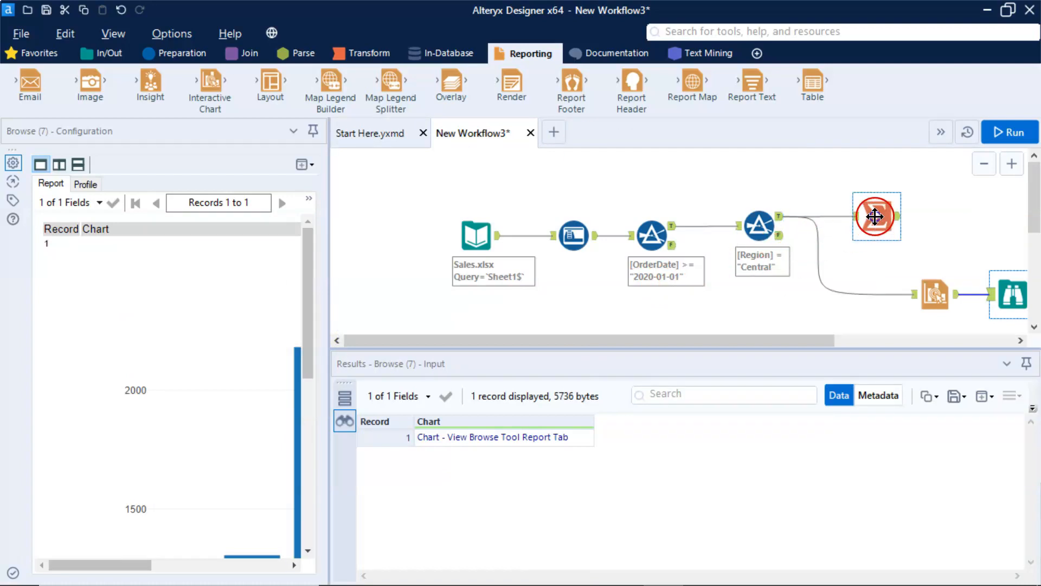
{"action": "left_click", "coordinate": [345, 446]}
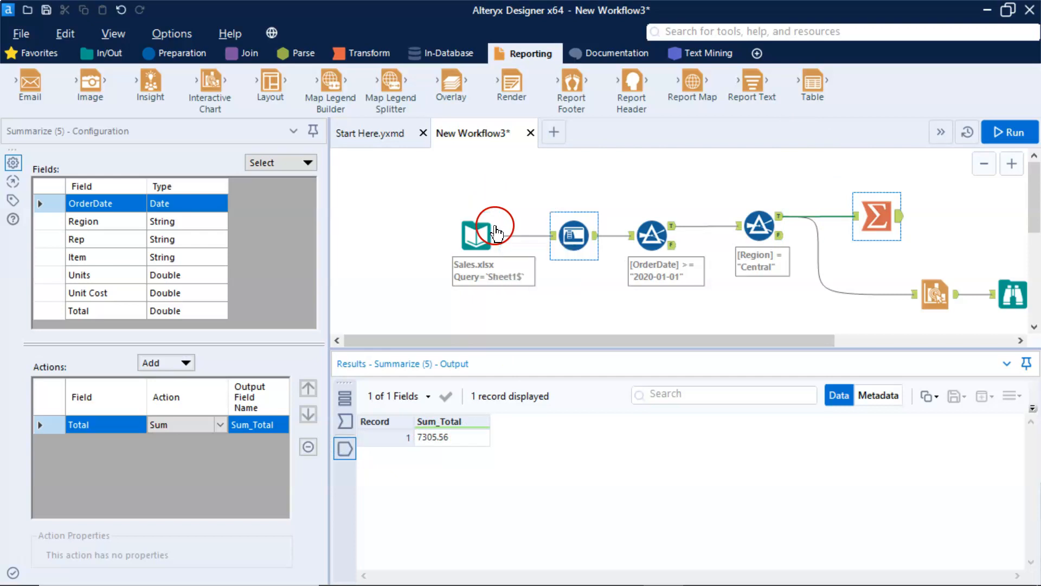
{"action": "left_click", "coordinate": [652, 235]}
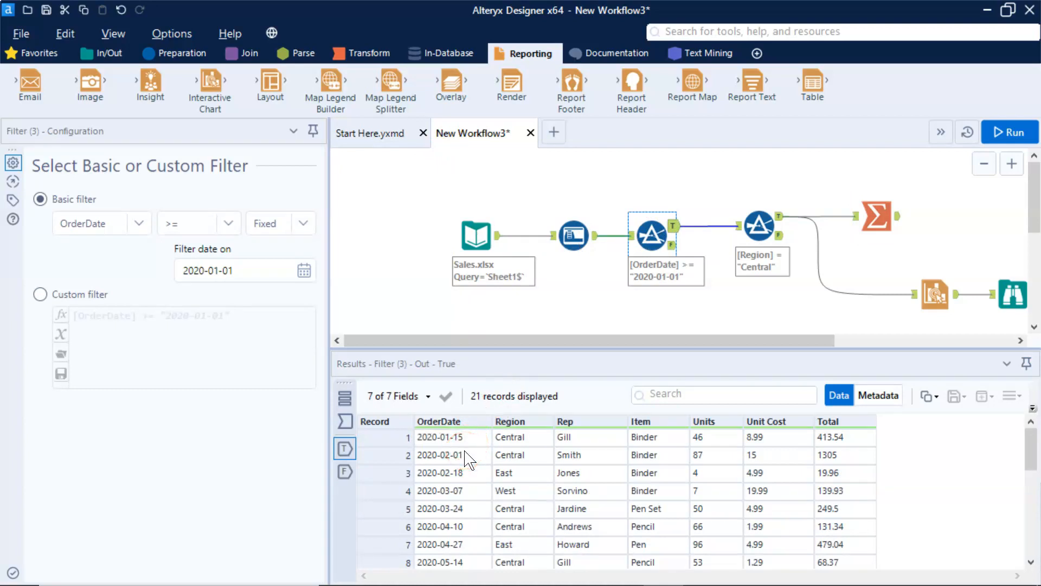
{"action": "left_click", "coordinate": [759, 229]}
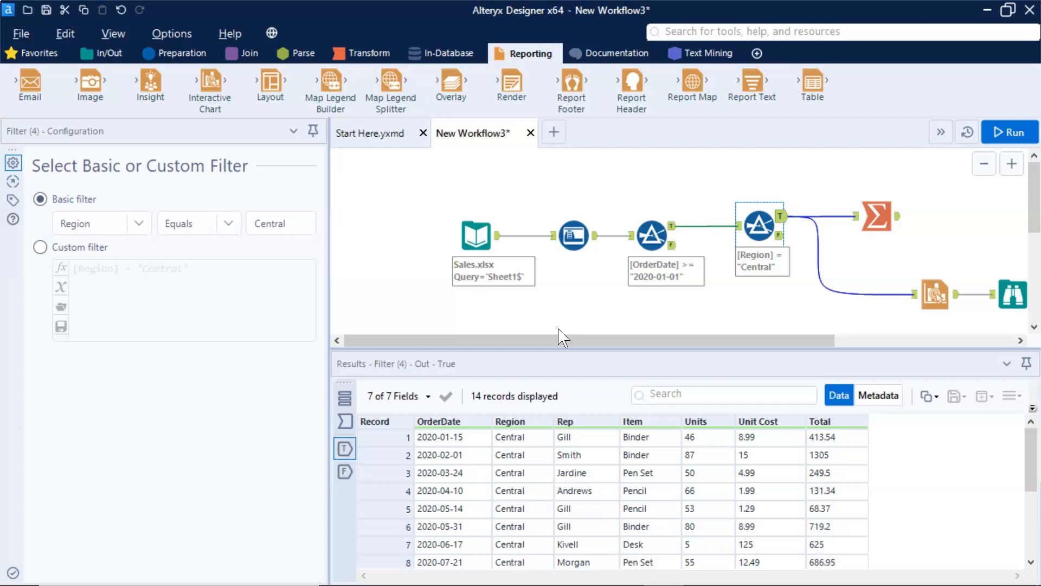
{"action": "mouse_move", "coordinate": [561, 333]}
{"action": "left_mouse_down"}
{"action": "mouse_move", "coordinate": [581, 338]}
{"action": "mouse_move", "coordinate": [546, 337]}
{"action": "left_mouse_up"}
- View the data connection options of the Sales.xlsx input without choosing a new source, and rerun the workflow
{"action": "left_click", "coordinate": [477, 235]}
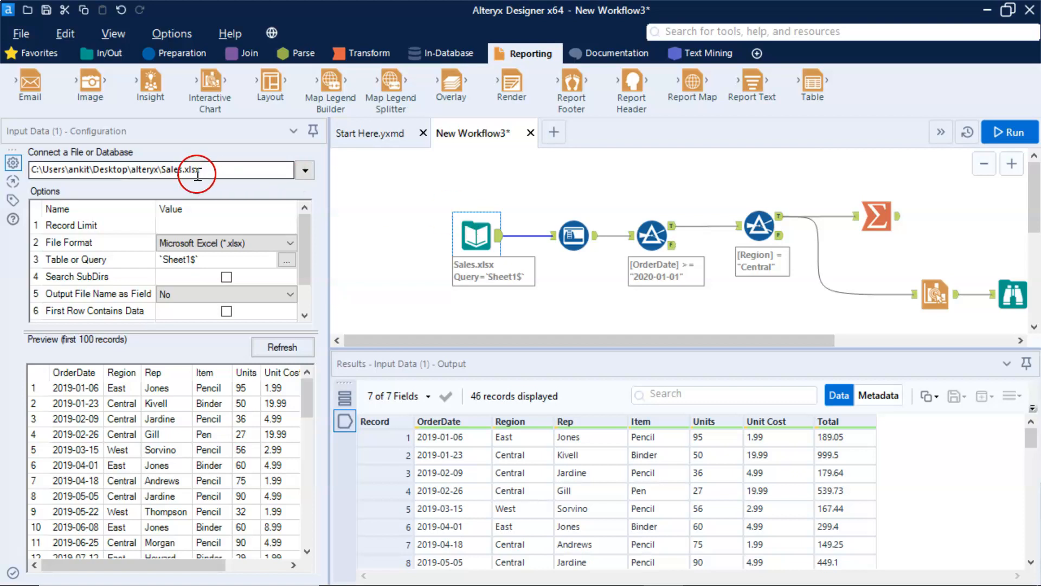
{"action": "left_click", "coordinate": [303, 170]}
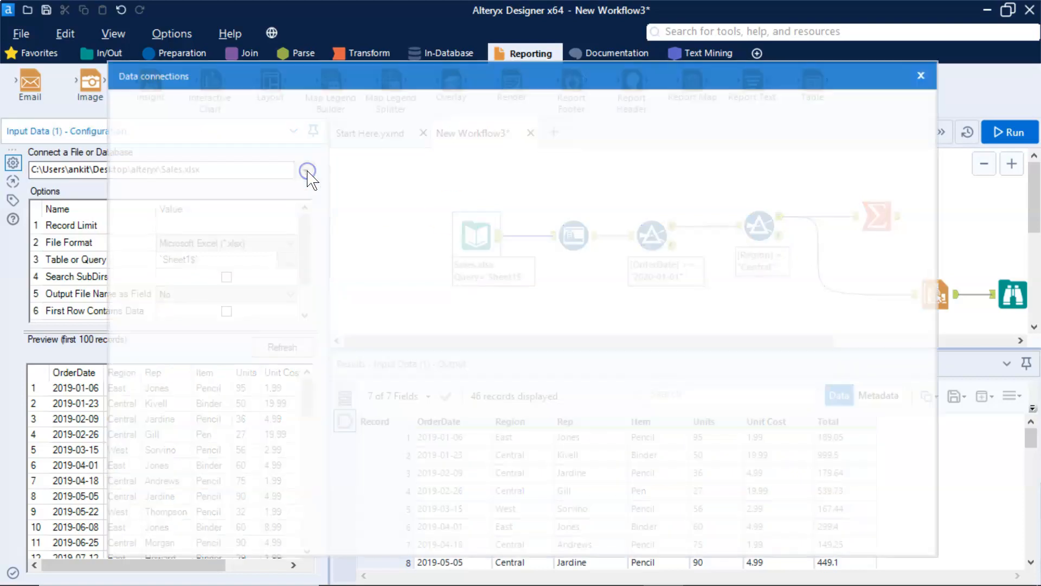
{"action": "left_click", "coordinate": [926, 73]}
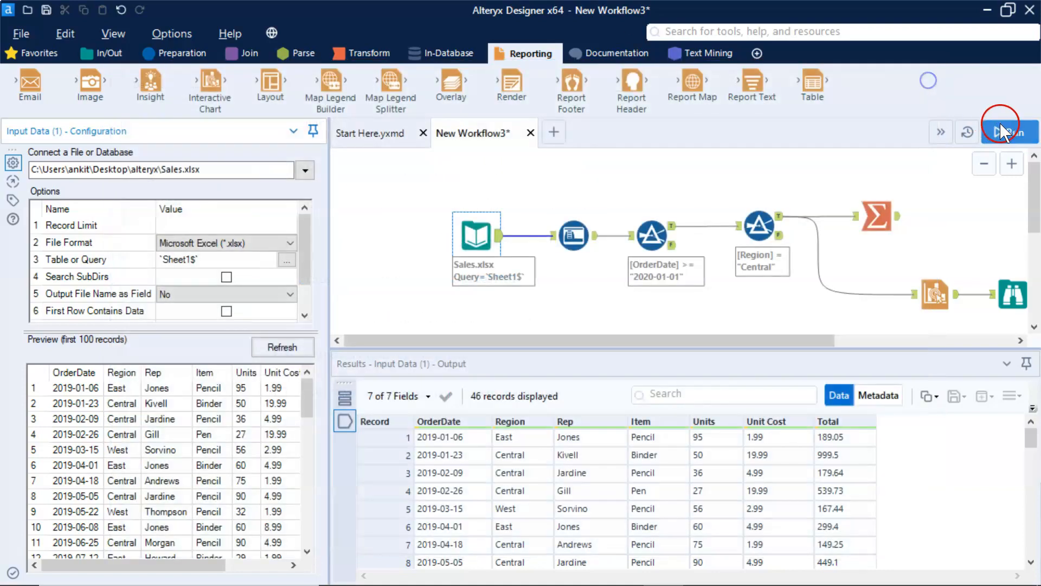
{"action": "left_click", "coordinate": [1002, 130]}
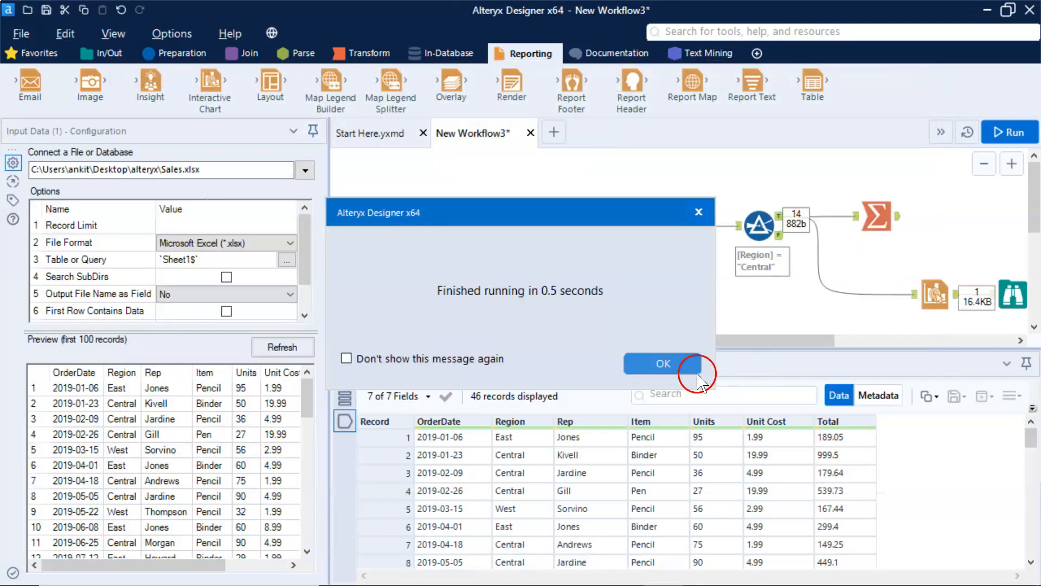
{"action": "key", "text": "Return"}
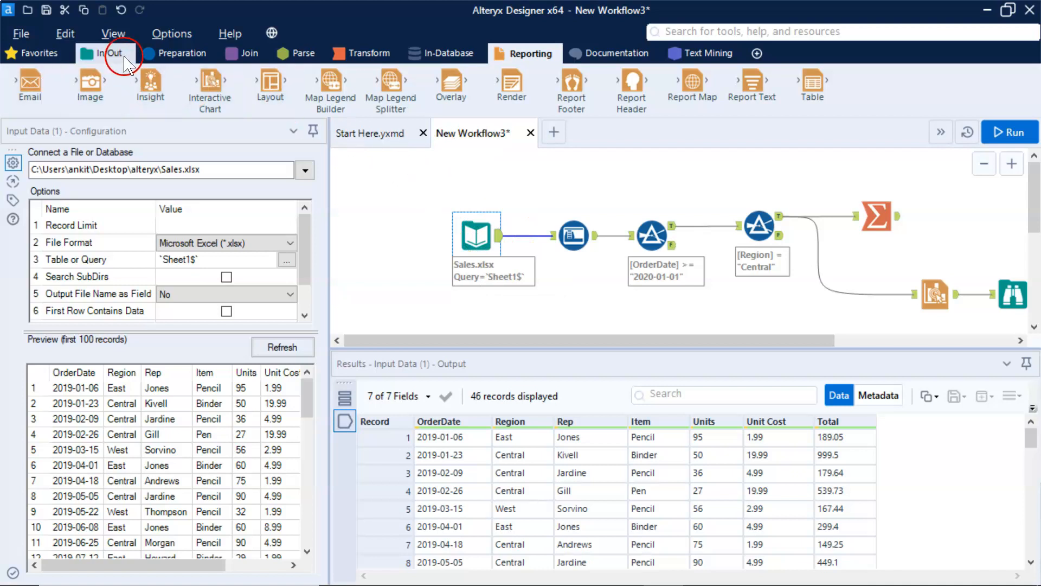
{"action": "left_click", "coordinate": [108, 53]}
{"action": "left_click", "coordinate": [158, 54]}
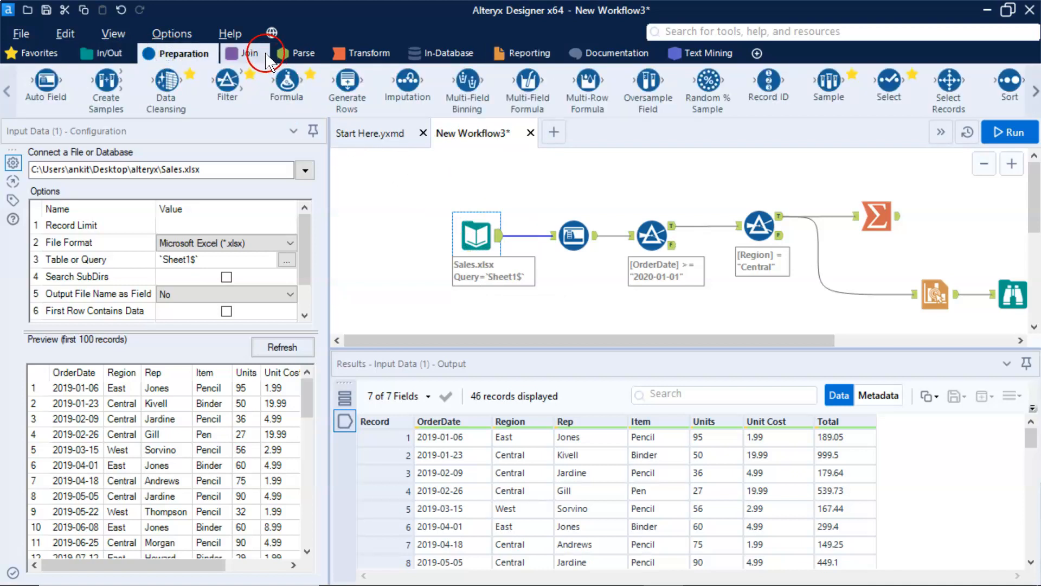
{"action": "left_click", "coordinate": [247, 53]}
{"action": "left_click", "coordinate": [295, 53]}
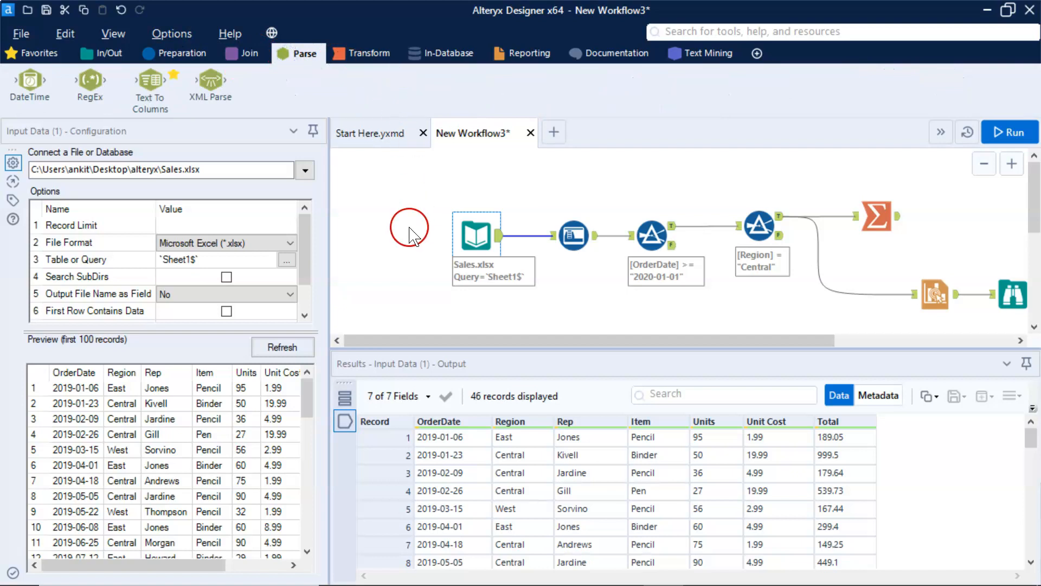
{"action": "left_click", "coordinate": [362, 53]}
{"action": "left_click", "coordinate": [515, 53]}
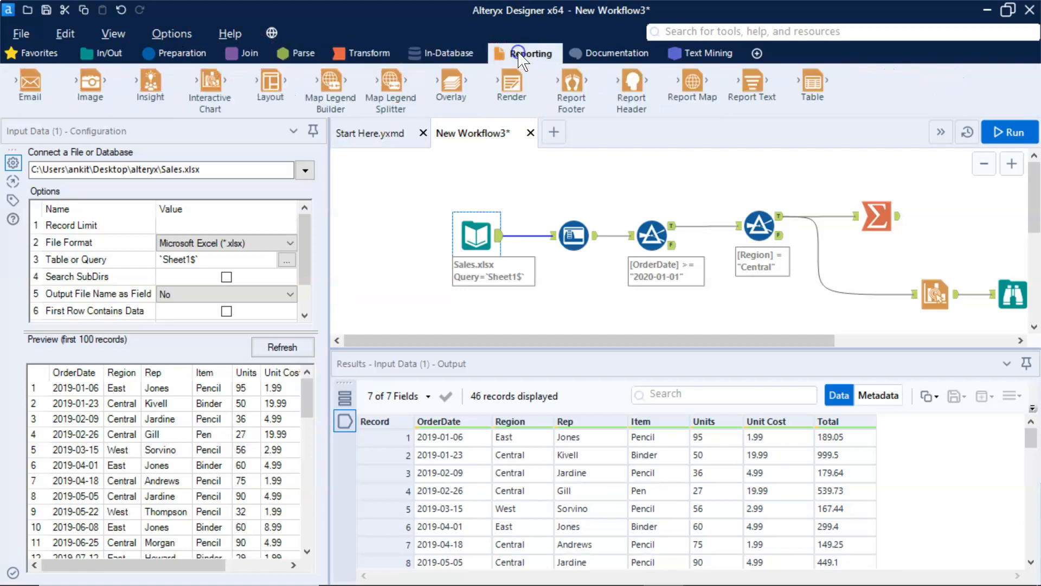